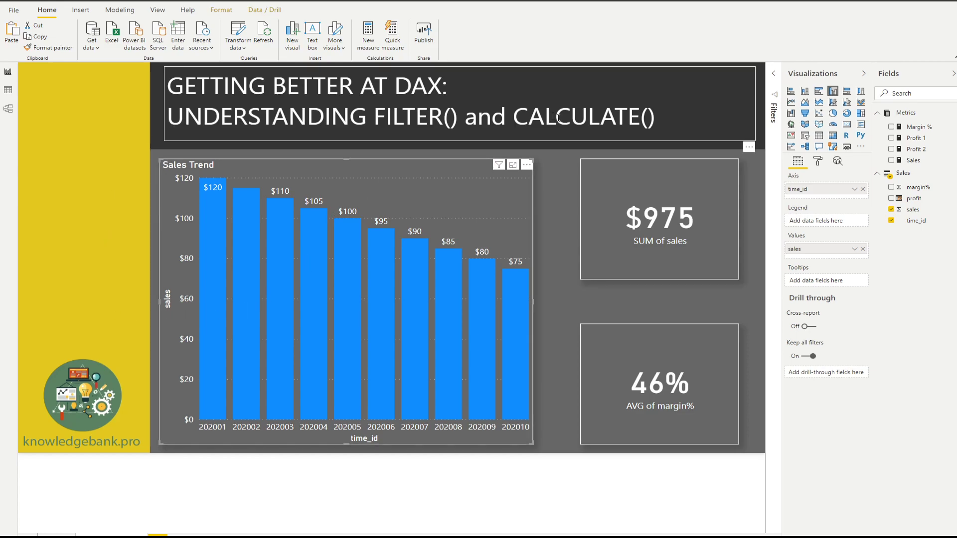
- Check the report filters, then open the Sales Trend chart's sales aggregation options, leaving Sum
click(775, 74)
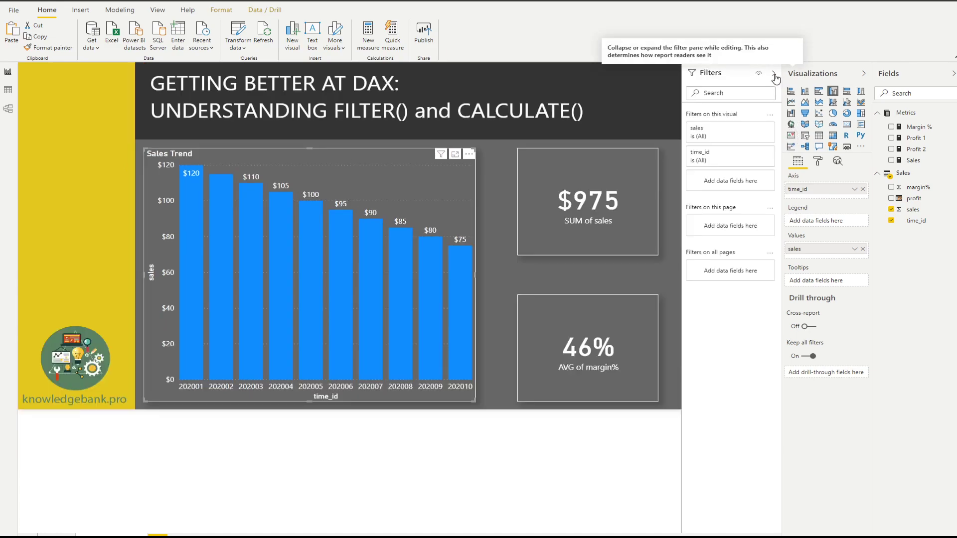
click(774, 76)
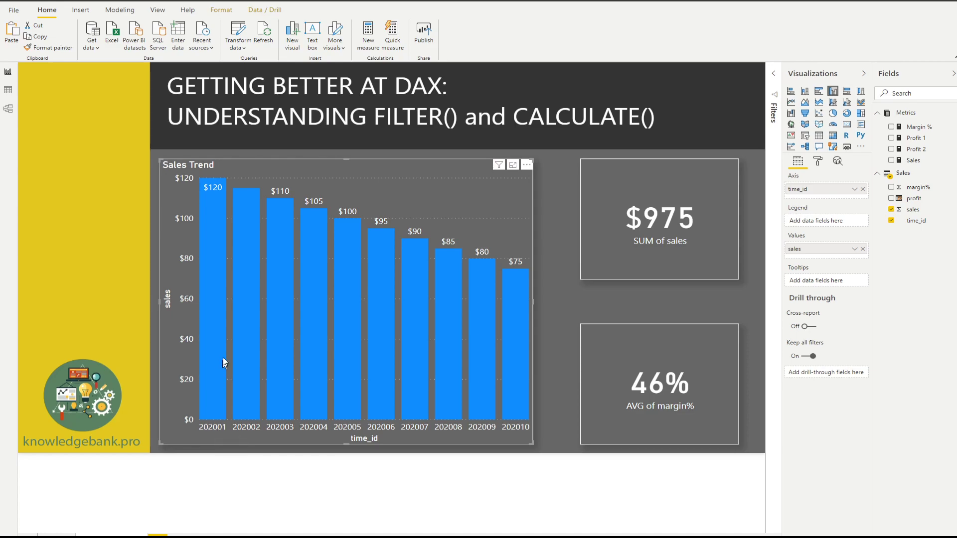
mouse_move(212, 372)
mouse_move(218, 356)
mouse_move(214, 195)
mouse_move(214, 377)
click(853, 252)
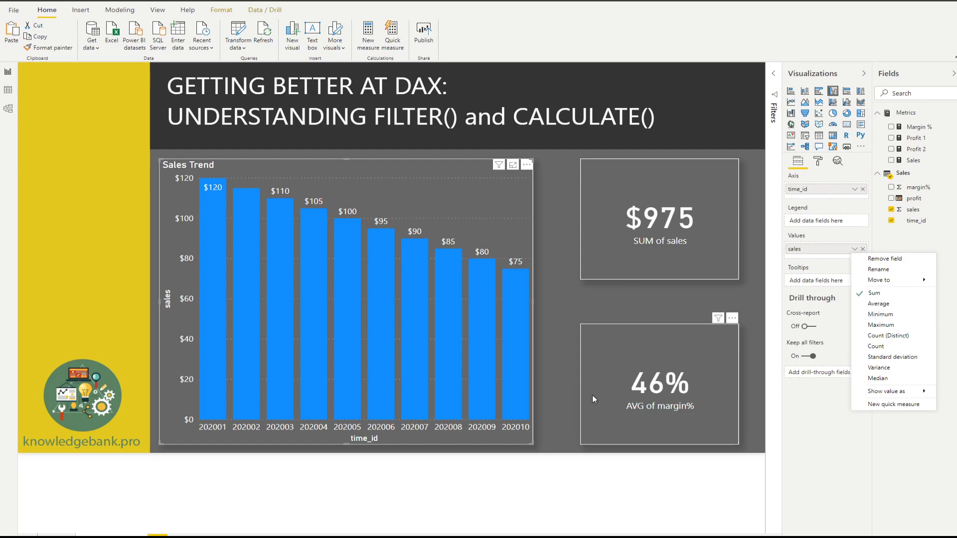
click(661, 363)
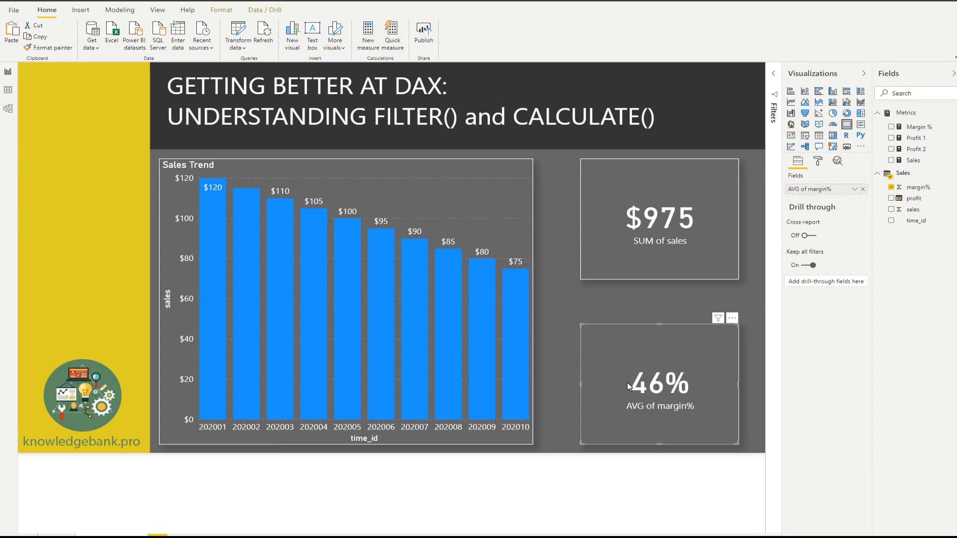
click(508, 216)
click(854, 249)
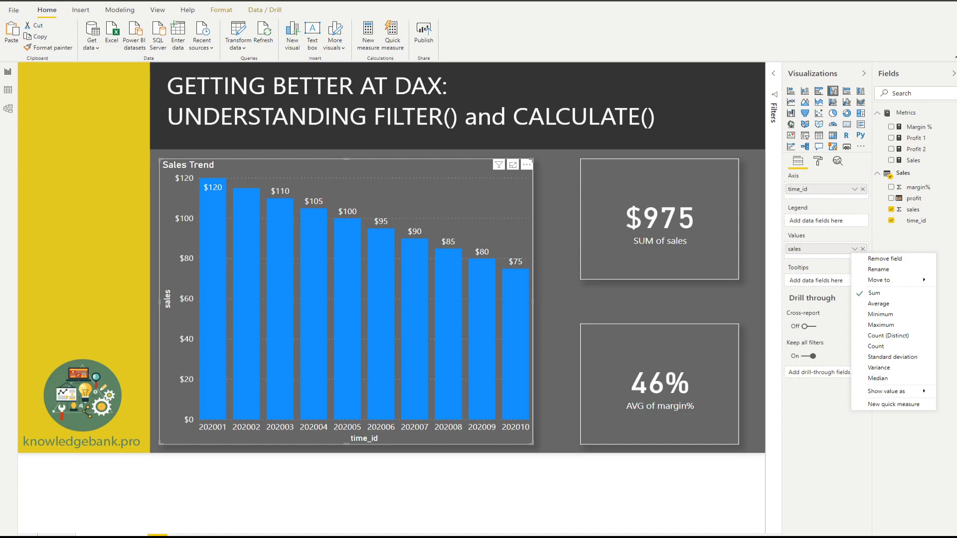
- Dismiss the sales field's aggregation menu, keeping the Sum aggregation
key(Escape)
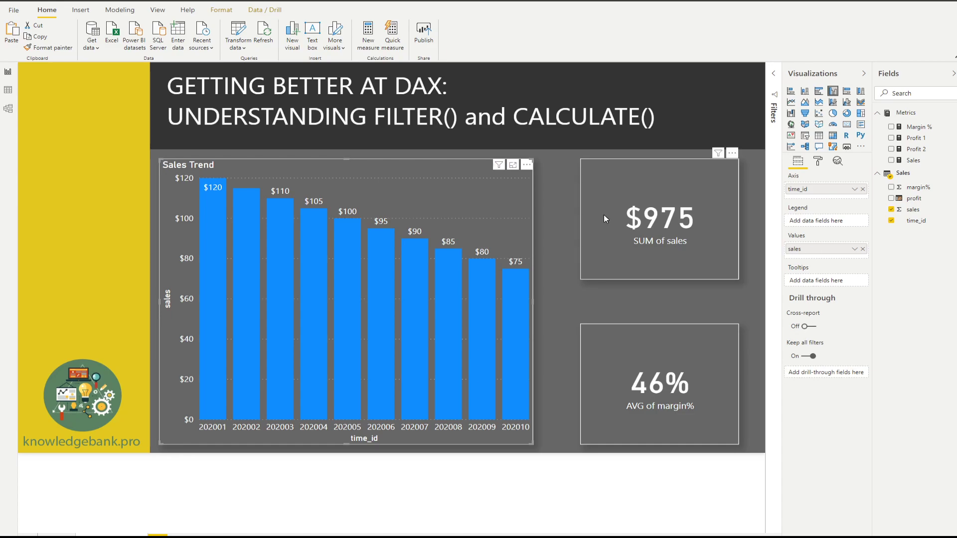
click(663, 178)
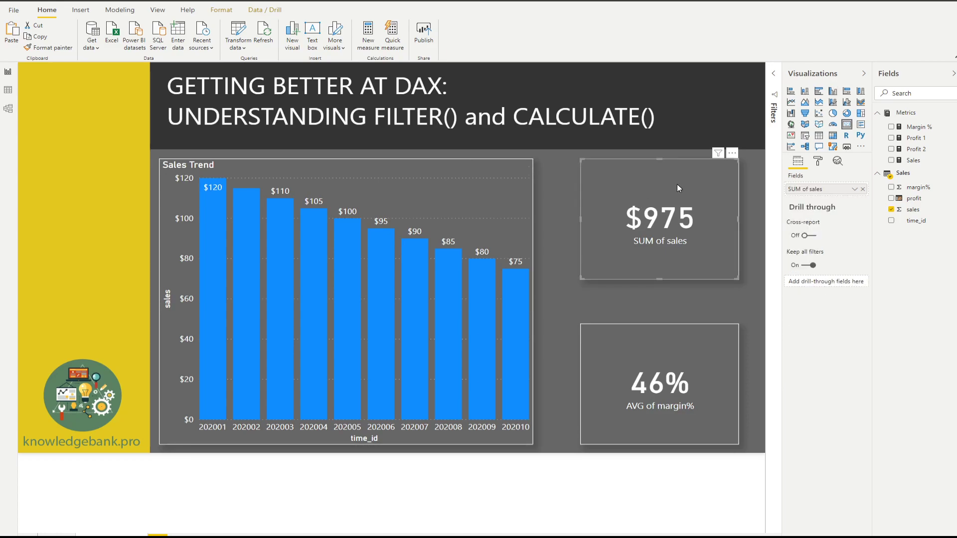
click(494, 210)
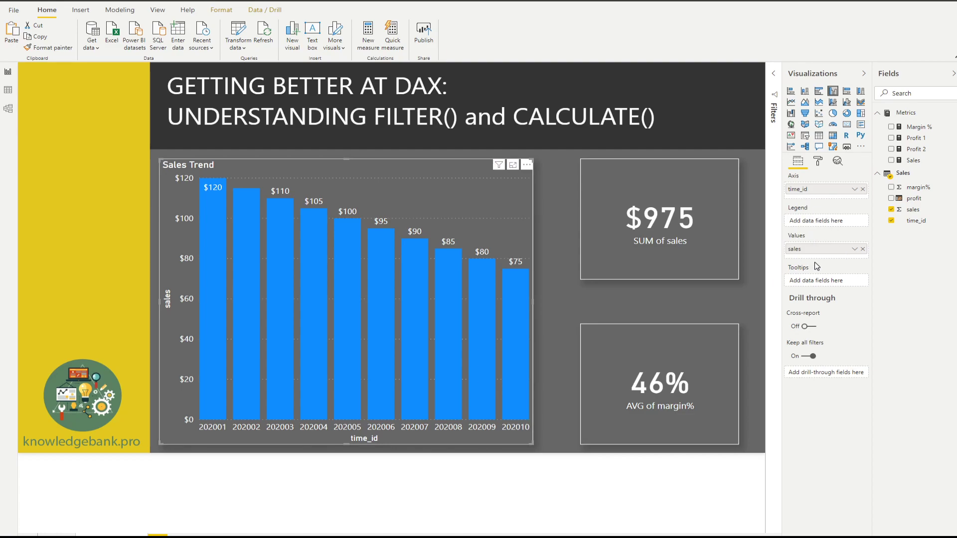
- Open the options menu for the Sales Trend chart's sales field
click(855, 250)
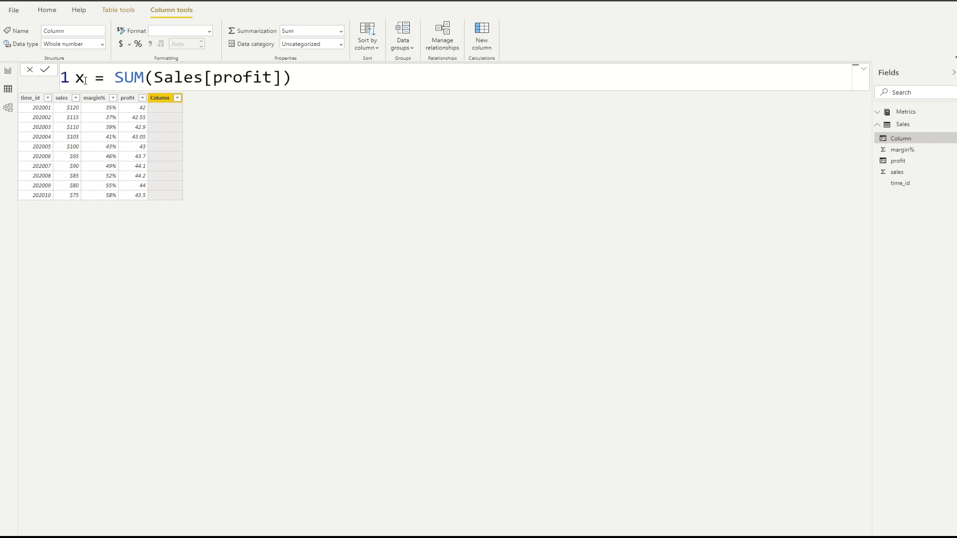
- Change column x's formula to x = SUM(Sales[sales]) so every row shows 975
drag(293, 78, 213, 77)
text(sa)
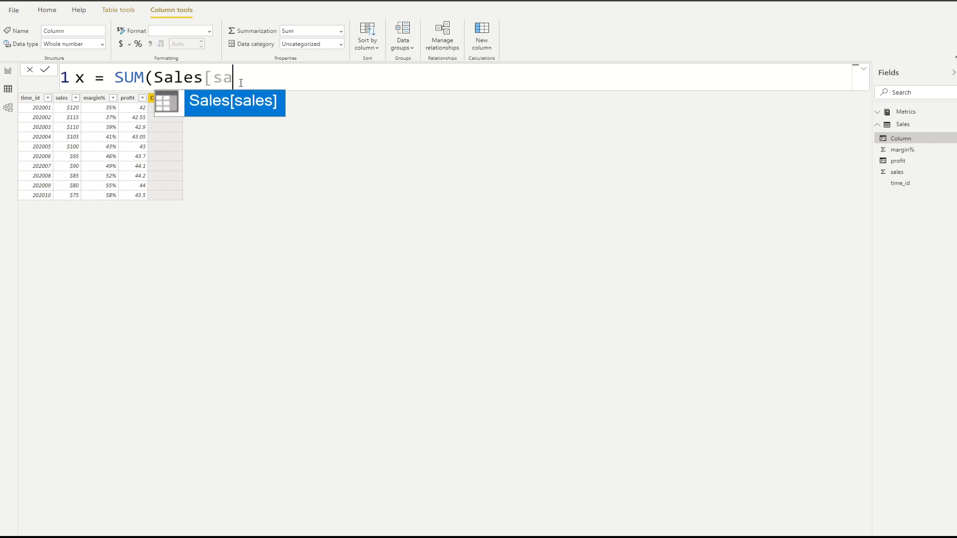
key(Tab)
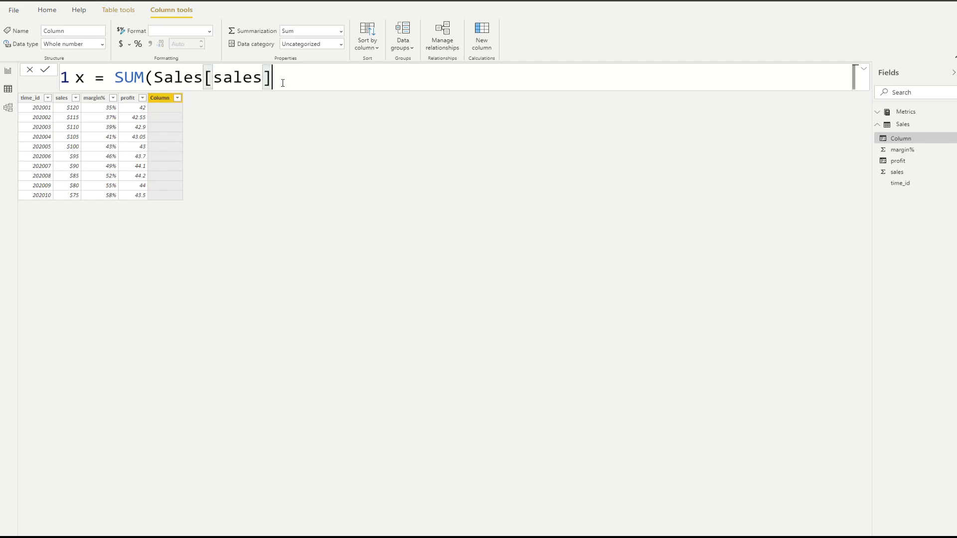
text())
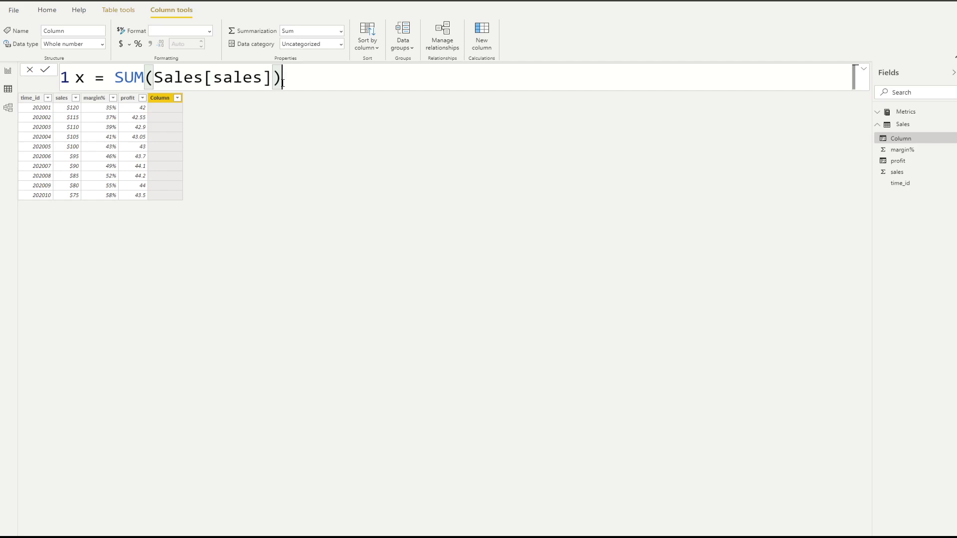
key(Return)
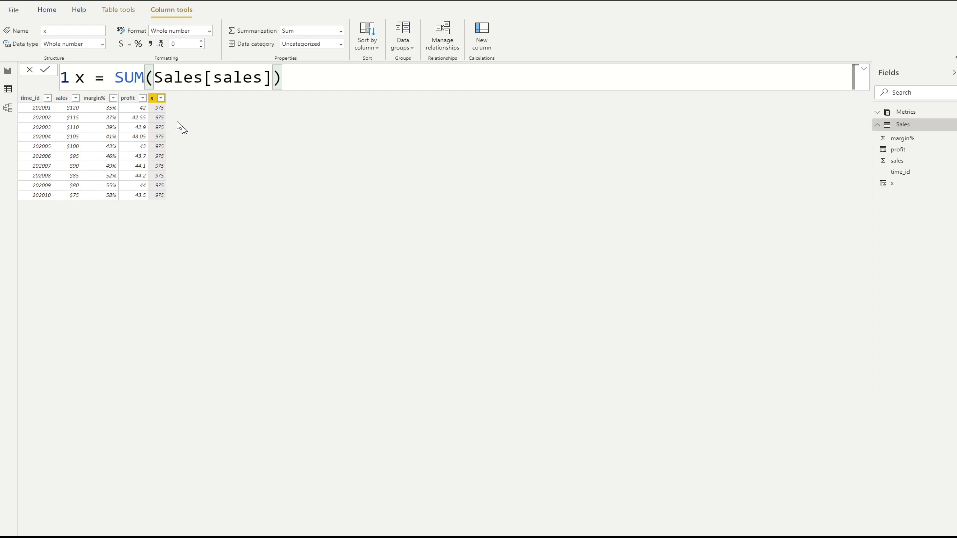
- Edit column x's formula to read x = CALCULATE(SUM(Sales[sales]))
double_click(118, 77)
text(ca)
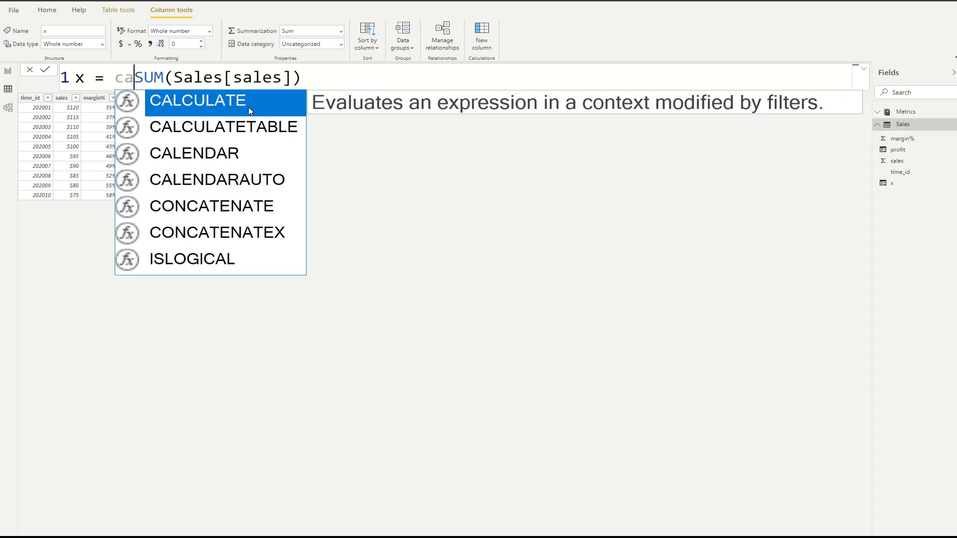
click(250, 111)
click(388, 75)
text())
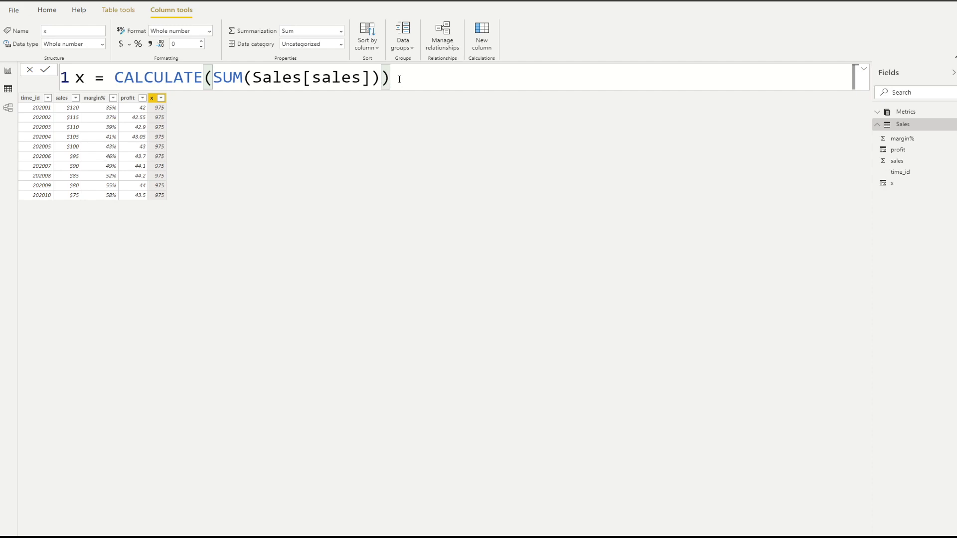
- Commit x = CALCULATE(SUM(Sales[sales])) so each row shows its own sales
key(Return)
click(382, 78)
text(, )
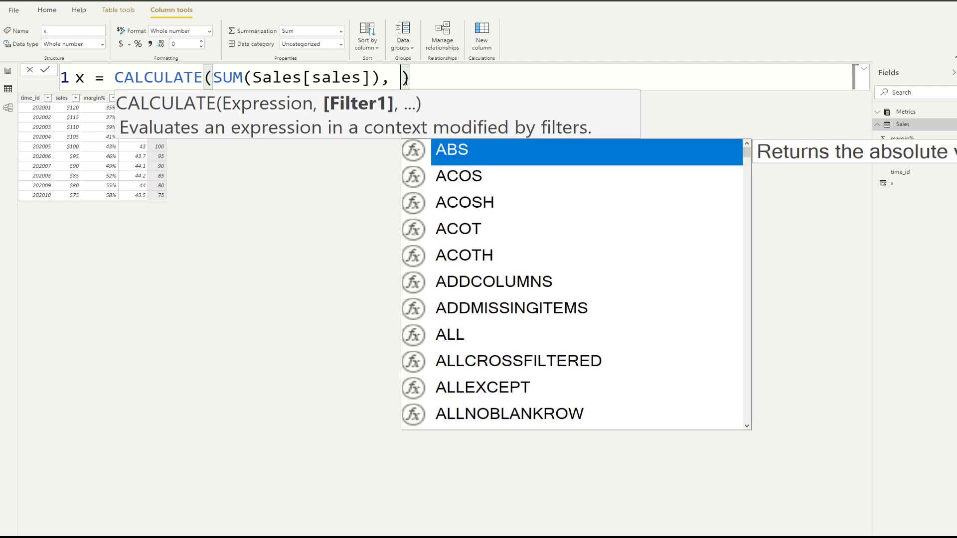
text(fil)
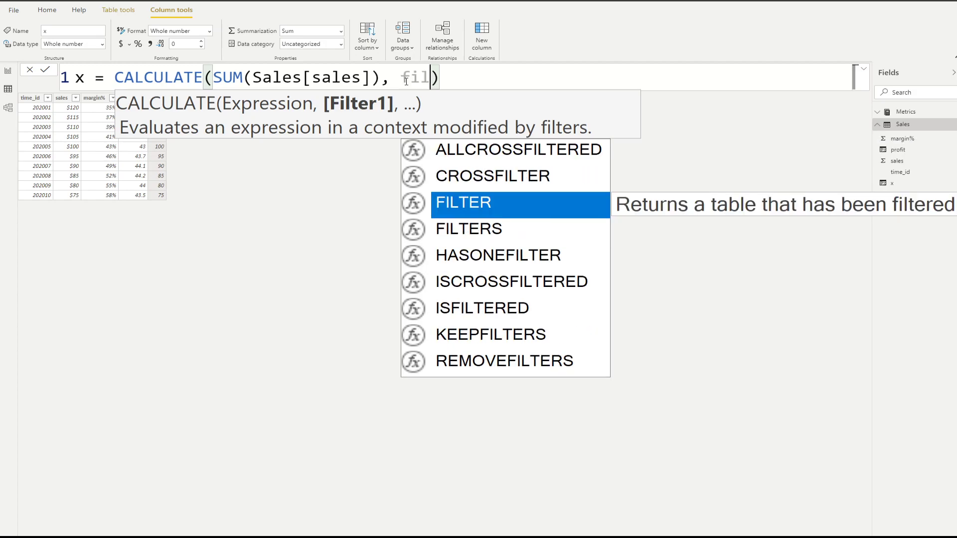
key(BackSpace)
key(BackSpace)
key(BackSpace)
text(all)
key(Tab)
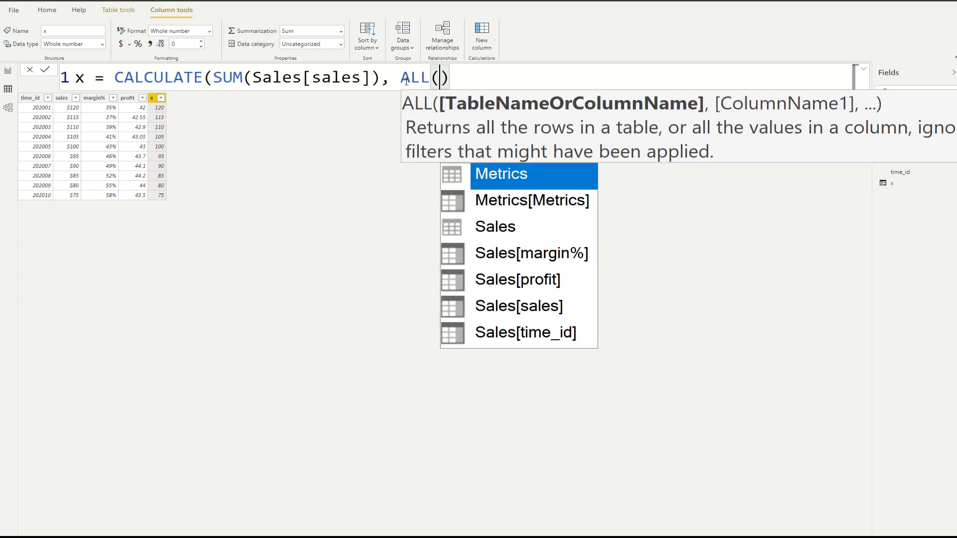
text(sal)
key(Tab)
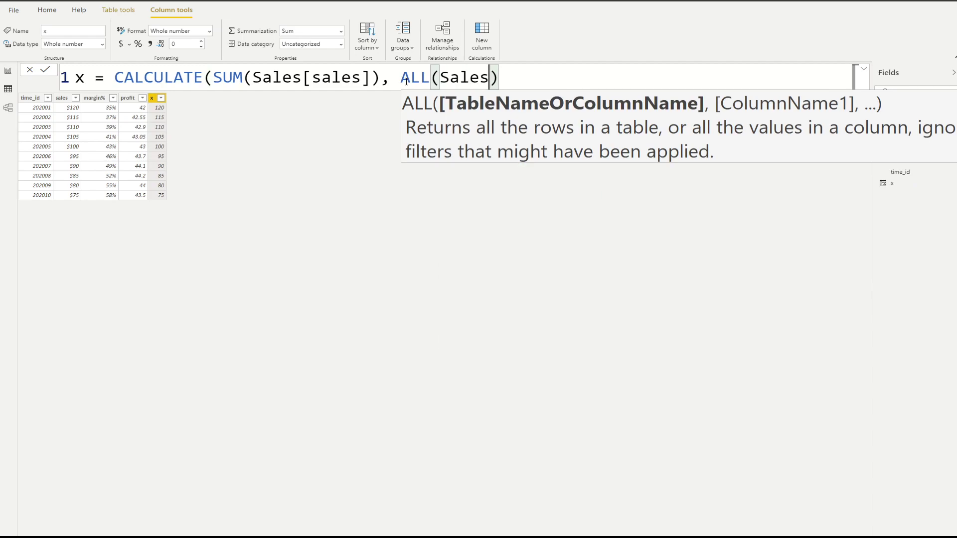
click(525, 82)
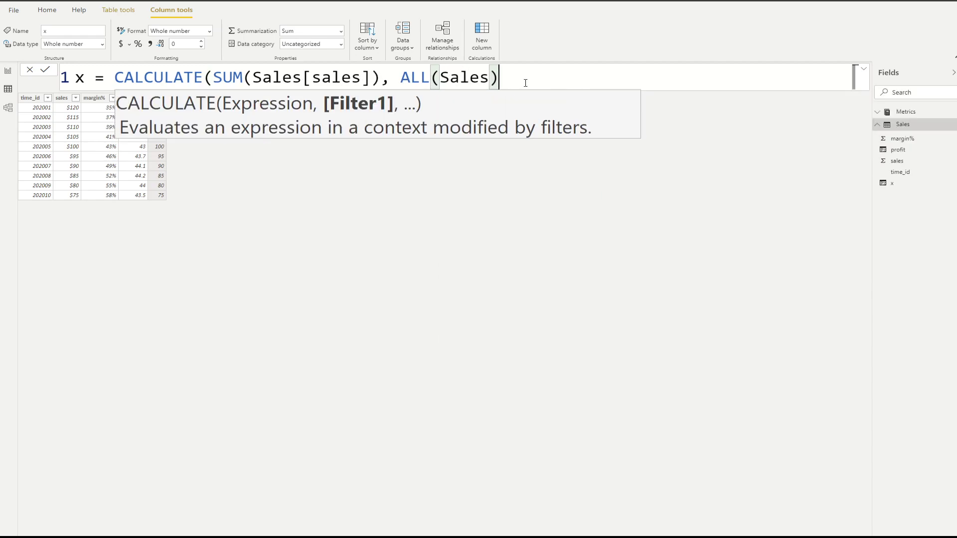
text())
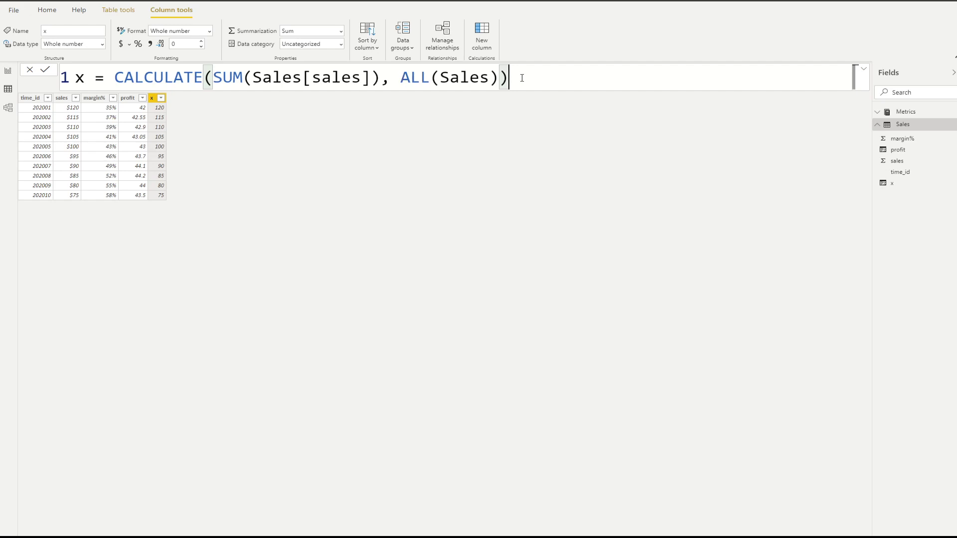
drag(381, 78, 218, 81)
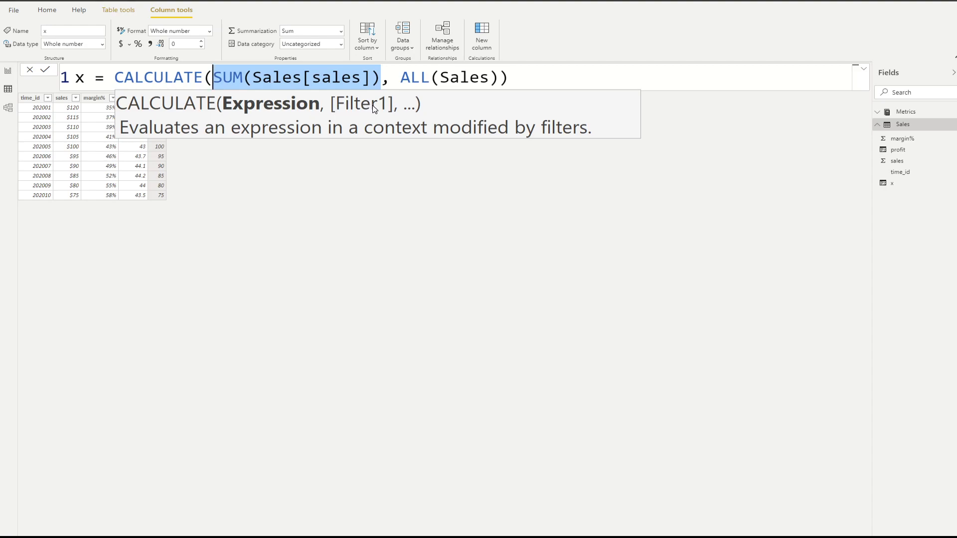
- Commit x = CALCULATE(SUM(Sales[sales]), ALL(Sales)), making every row show 975
drag(498, 78, 406, 80)
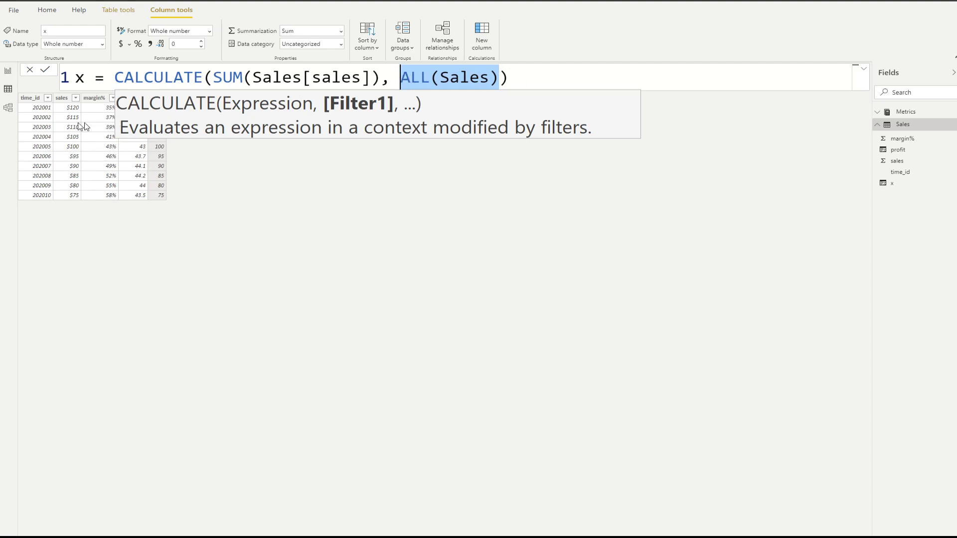
click(429, 77)
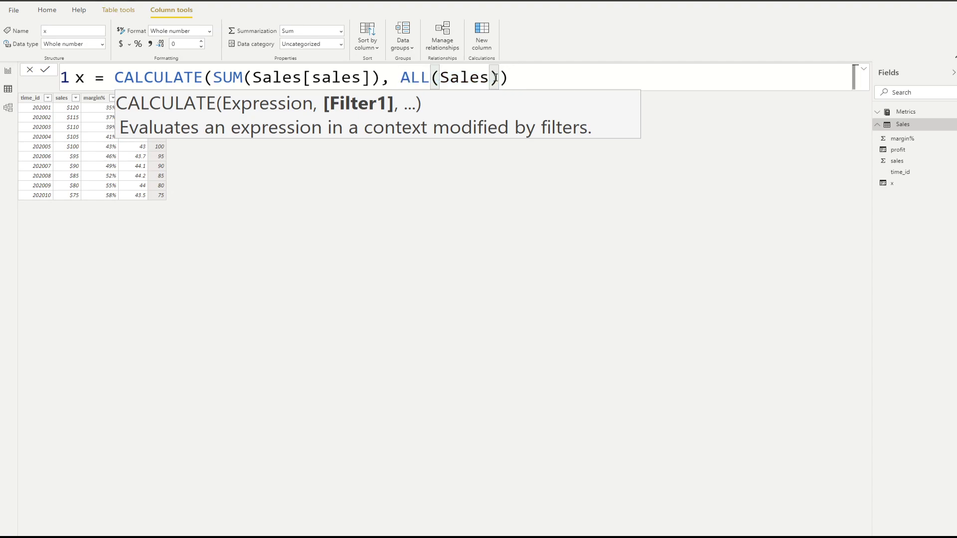
drag(498, 77, 406, 78)
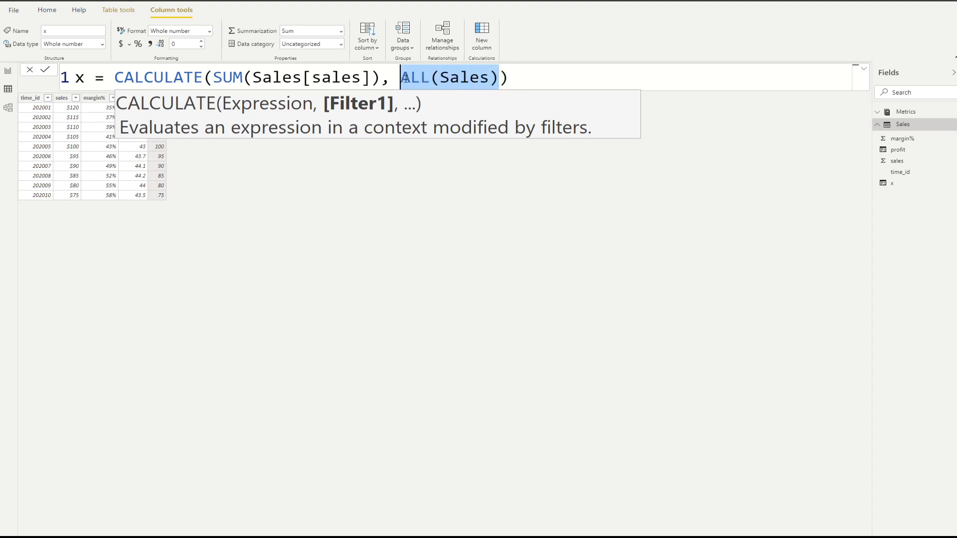
click(514, 75)
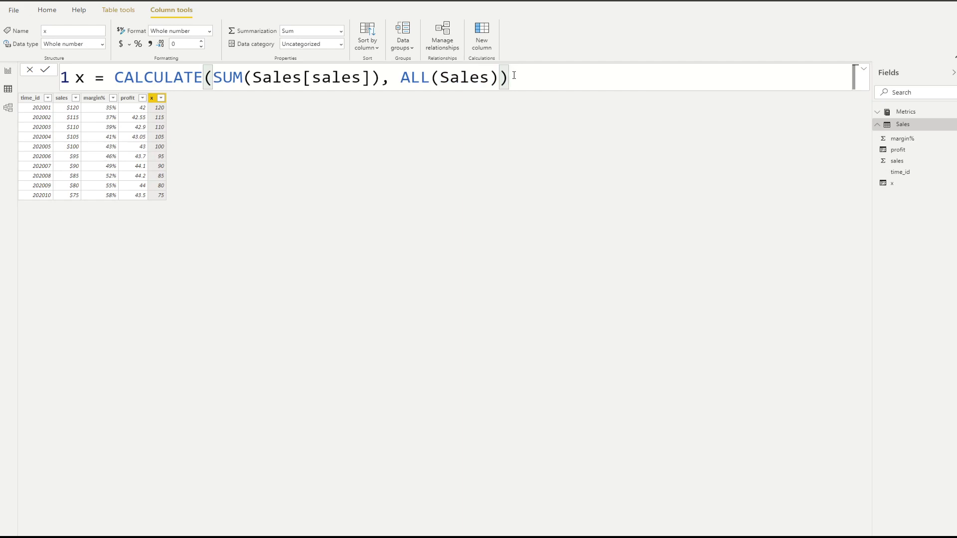
key(Return)
- Put CALCULATE(MIN(Sales[sales]), ALL(Sales)) on a second line of x's formula
click(886, 130)
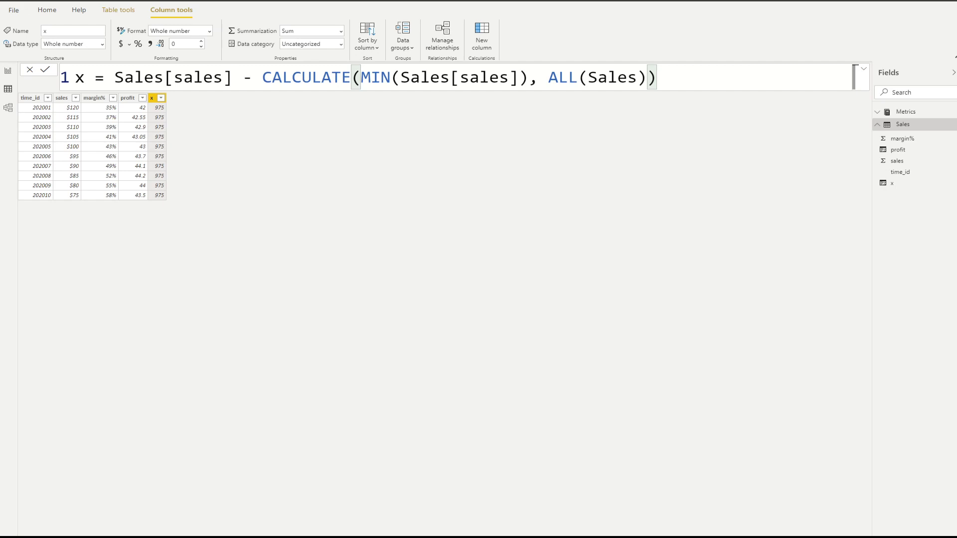
key(shift+Return)
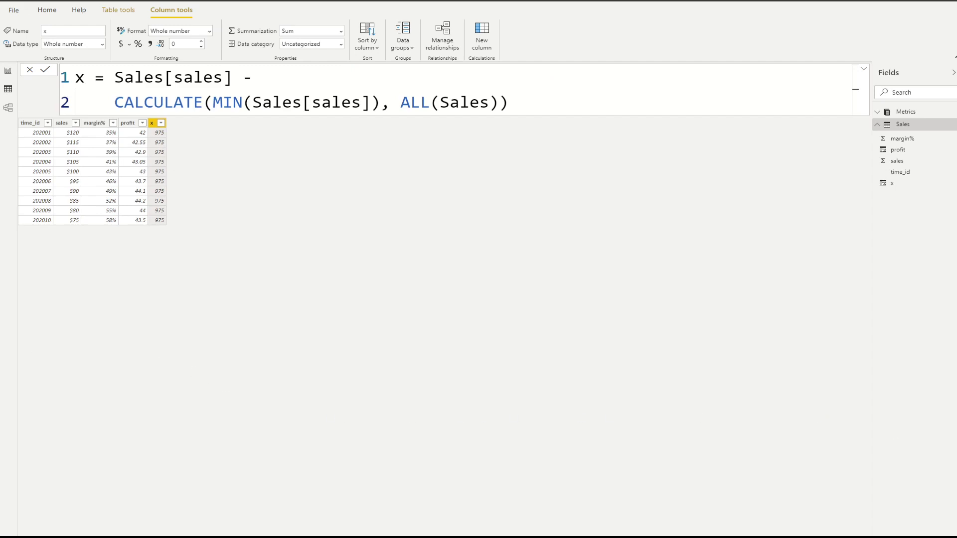
drag(232, 77, 114, 78)
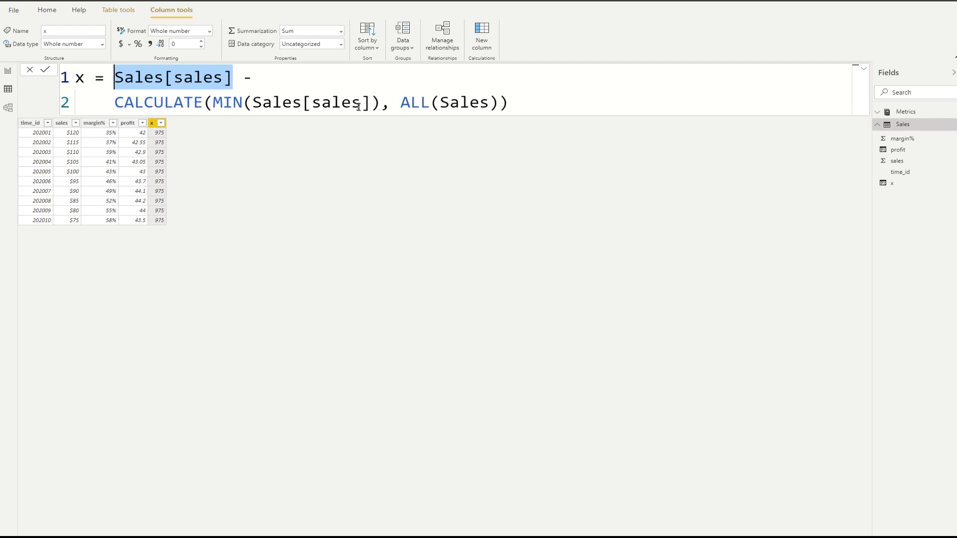
drag(381, 104, 213, 104)
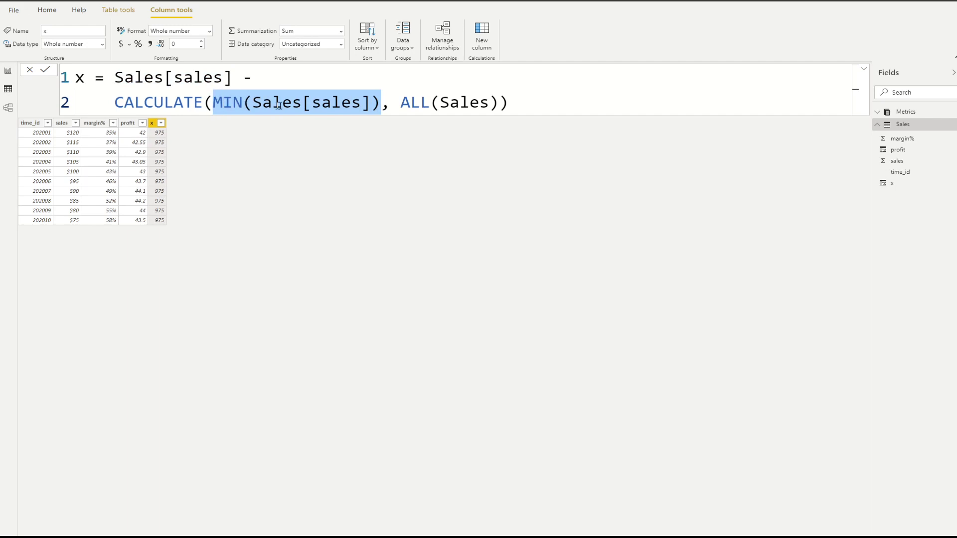
drag(498, 103, 404, 103)
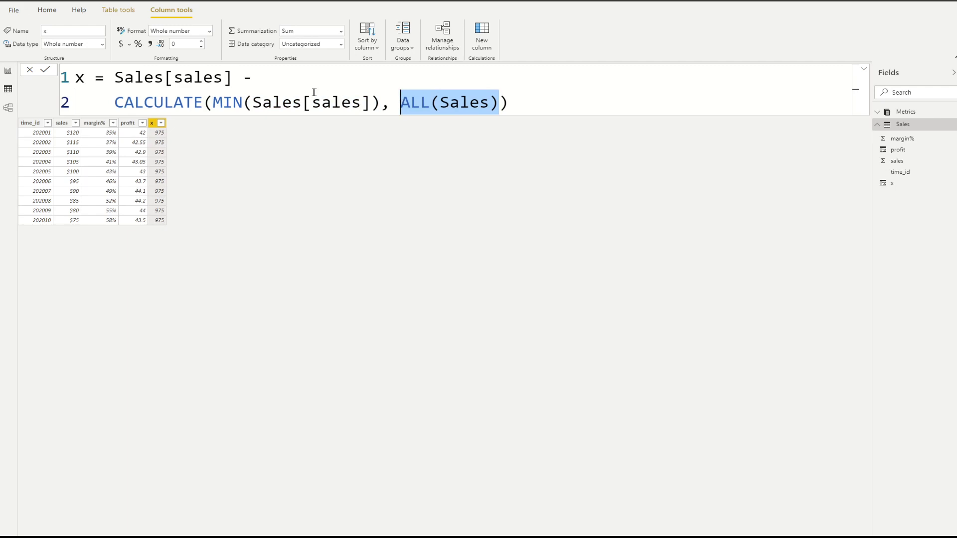
drag(233, 77, 115, 78)
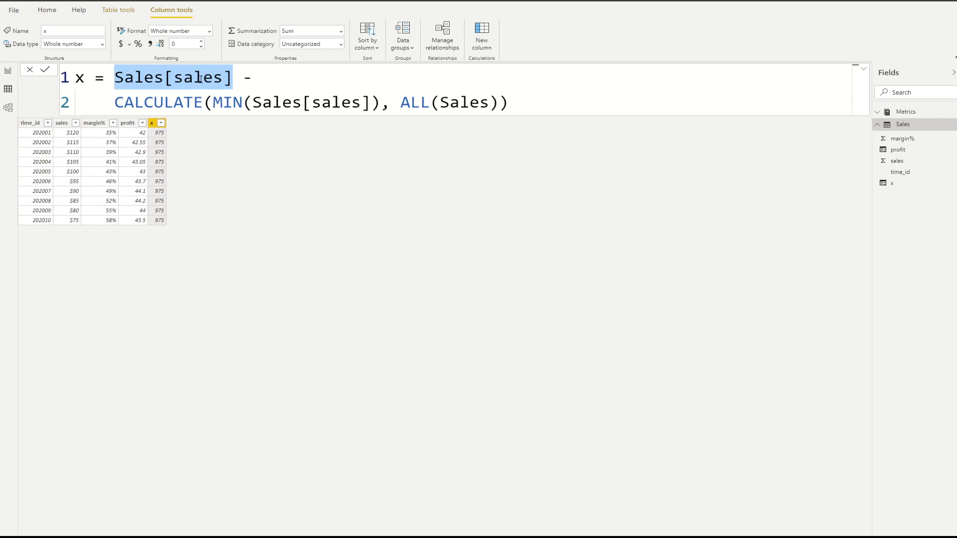
click(239, 78)
drag(238, 78, 114, 78)
click(227, 80)
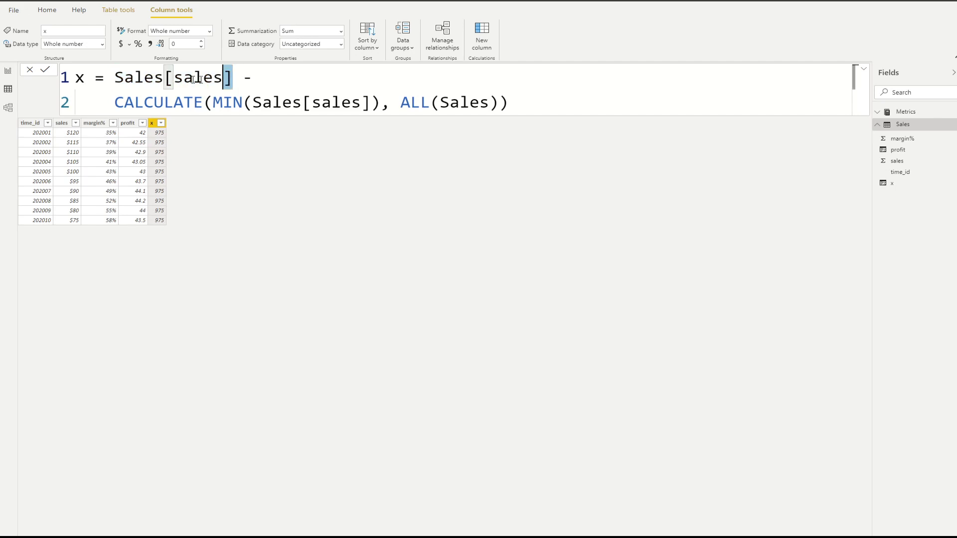
drag(231, 79, 116, 79)
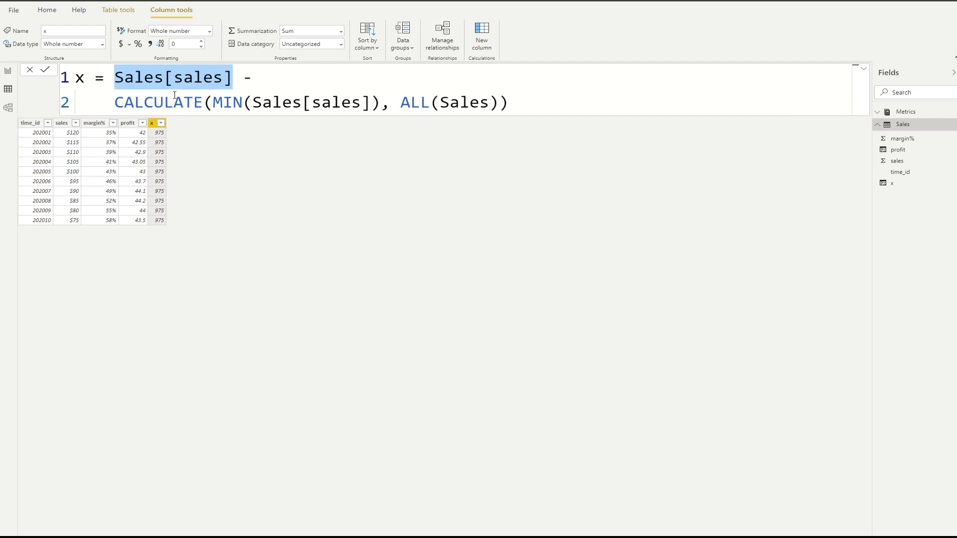
click(237, 80)
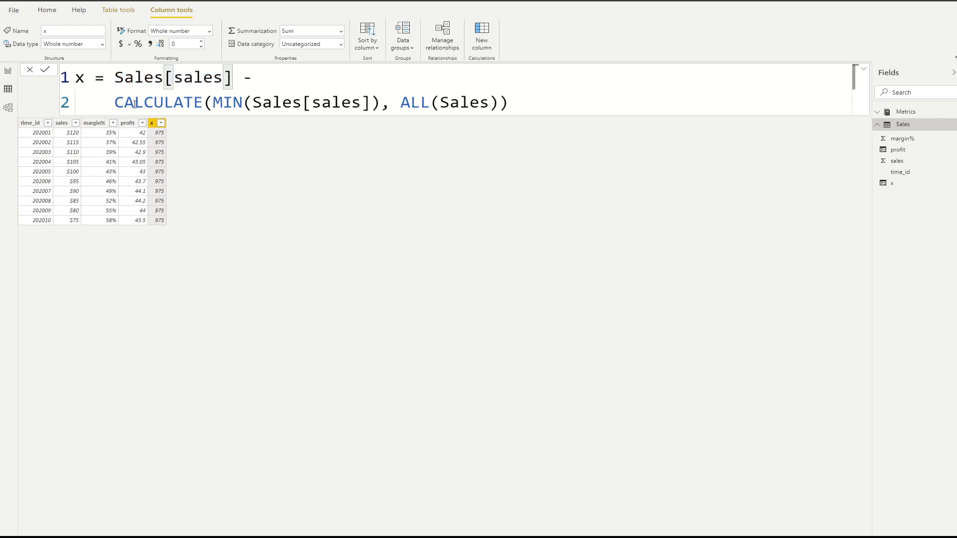
drag(115, 103, 512, 109)
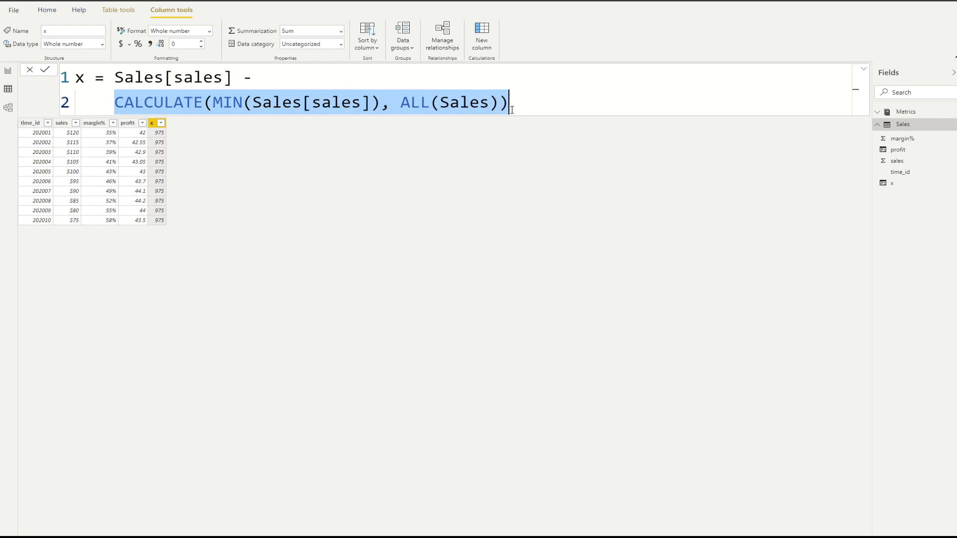
click(521, 110)
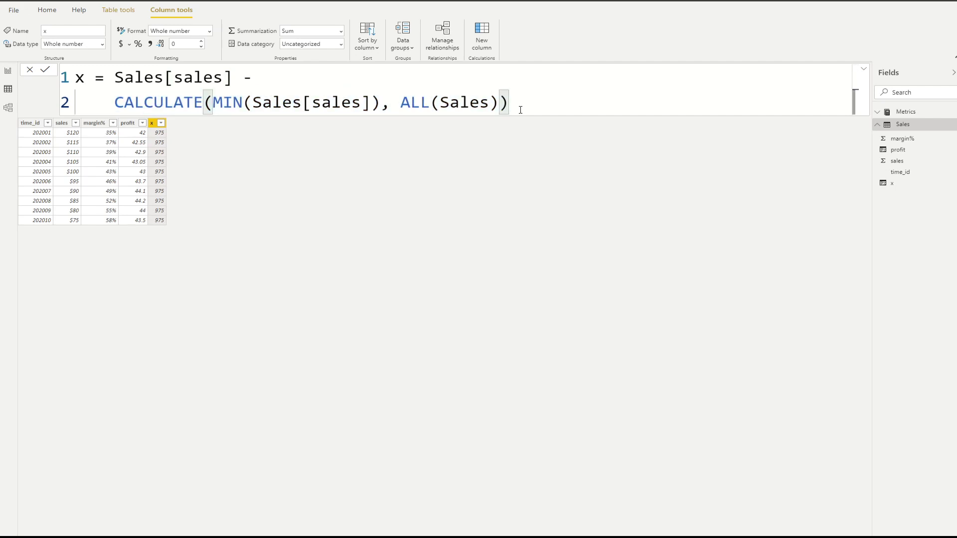
- Commit column x's edited formula so the column recalculates
key(Return)
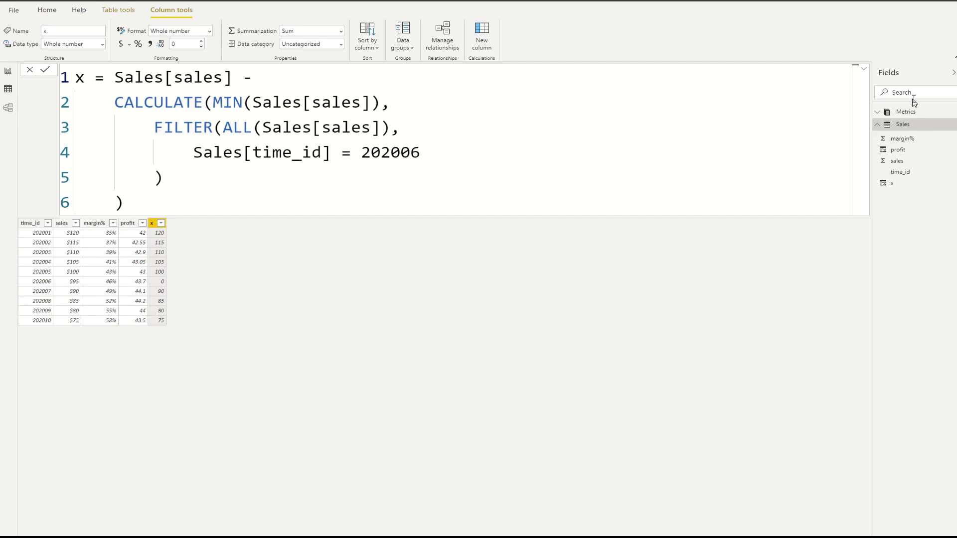
drag(231, 76, 119, 75)
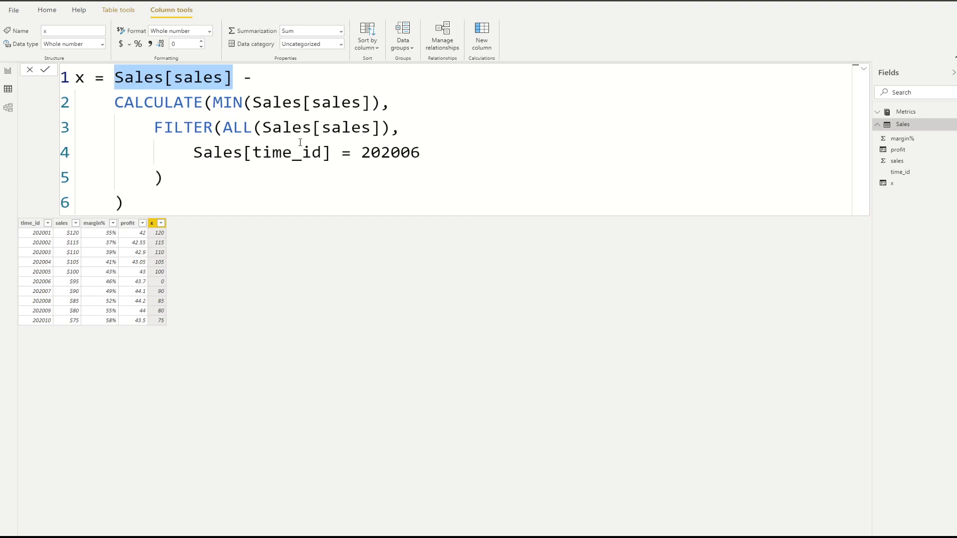
drag(233, 77, 119, 79)
double_click(172, 103)
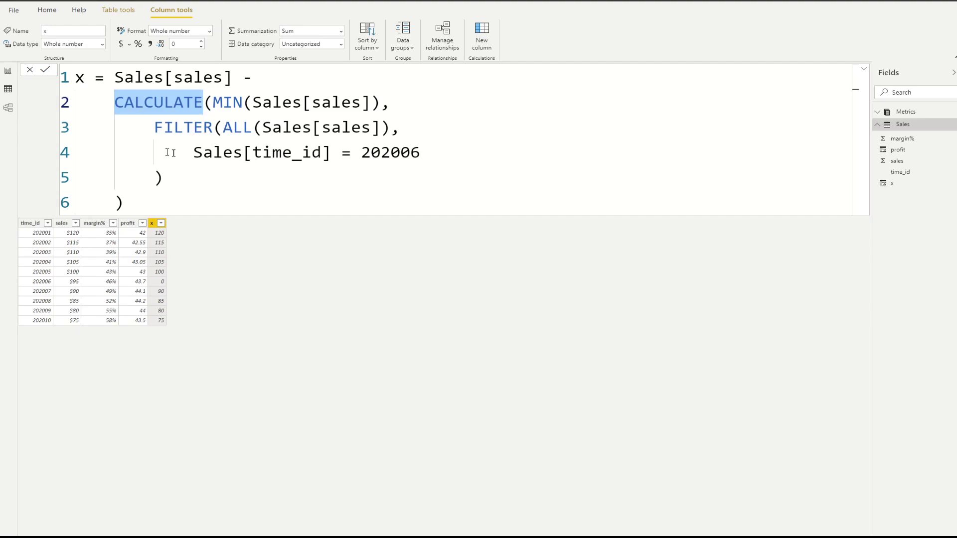
click(182, 130)
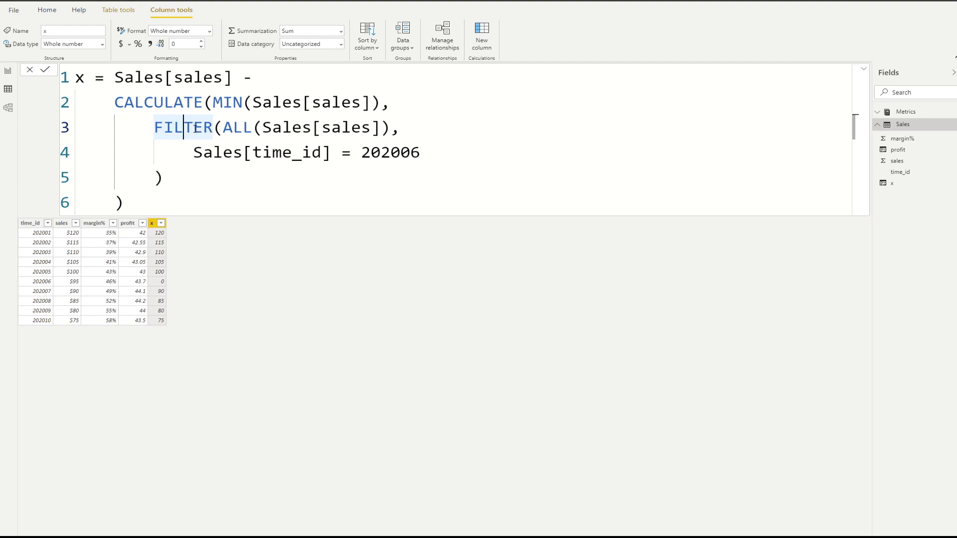
triple_click(191, 128)
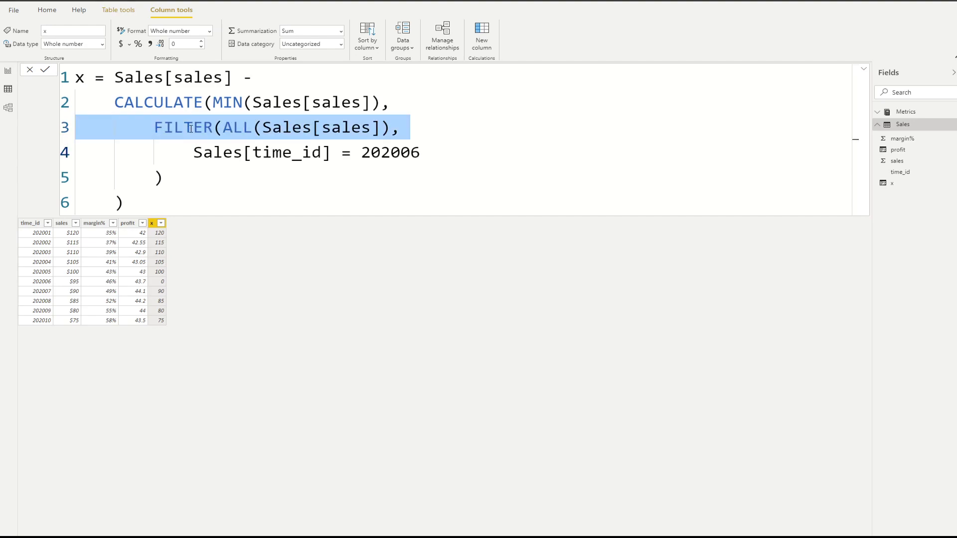
click(191, 128)
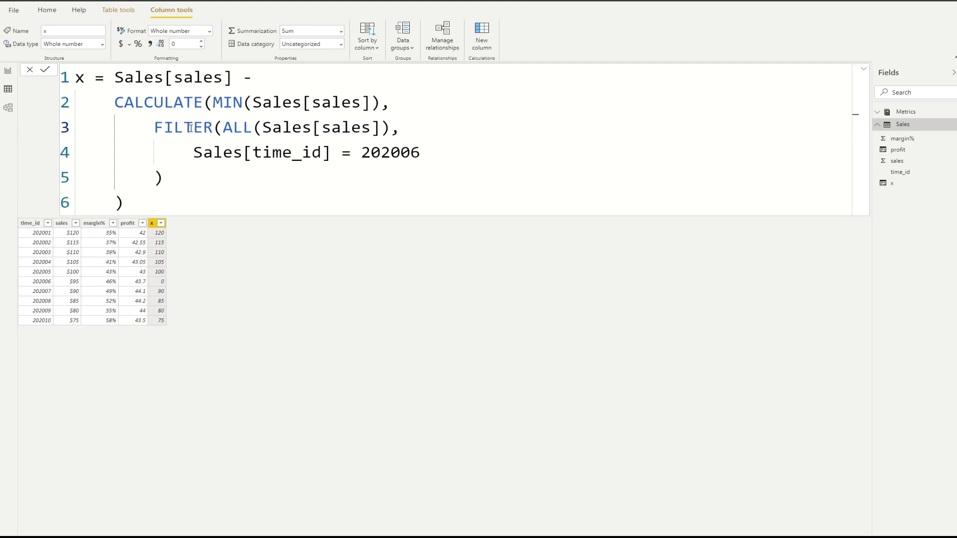
double_click(190, 128)
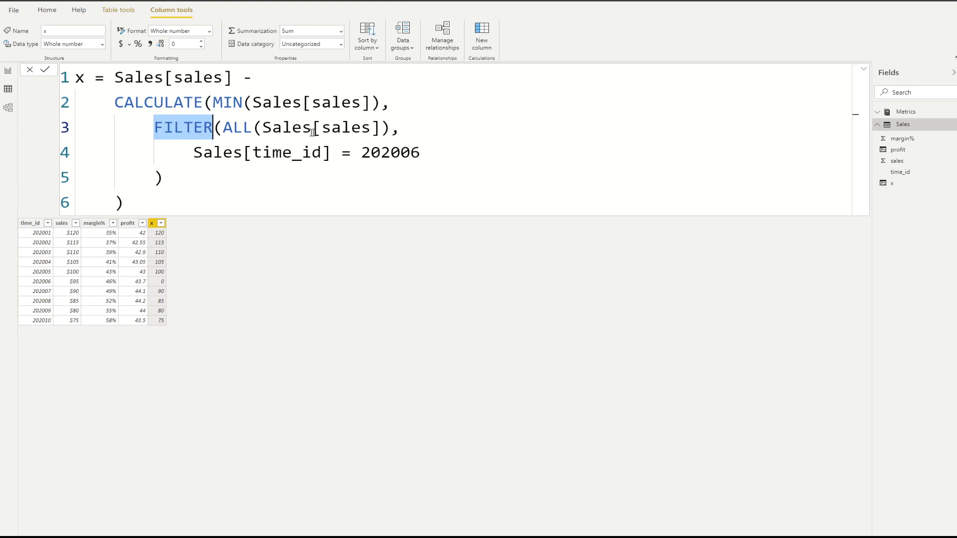
drag(390, 130, 228, 131)
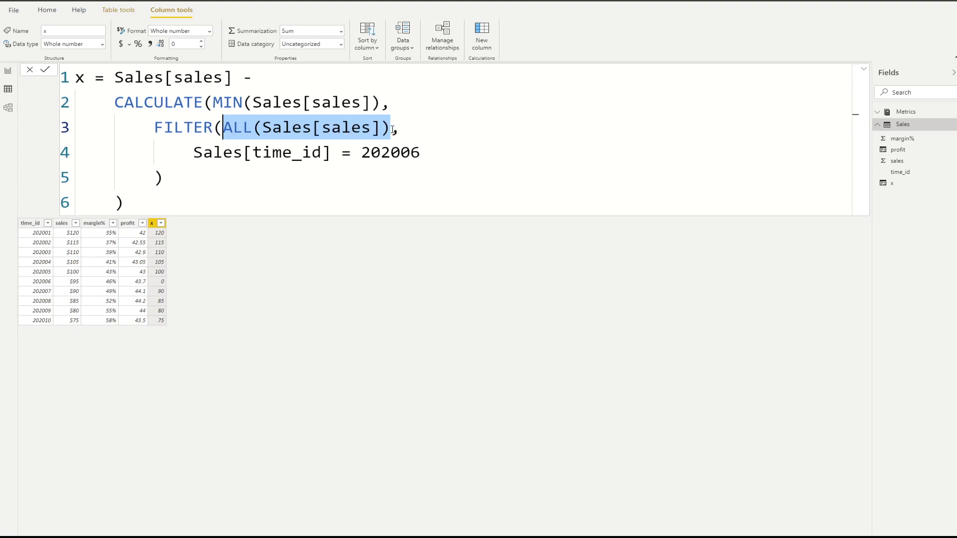
click(242, 128)
double_click(242, 128)
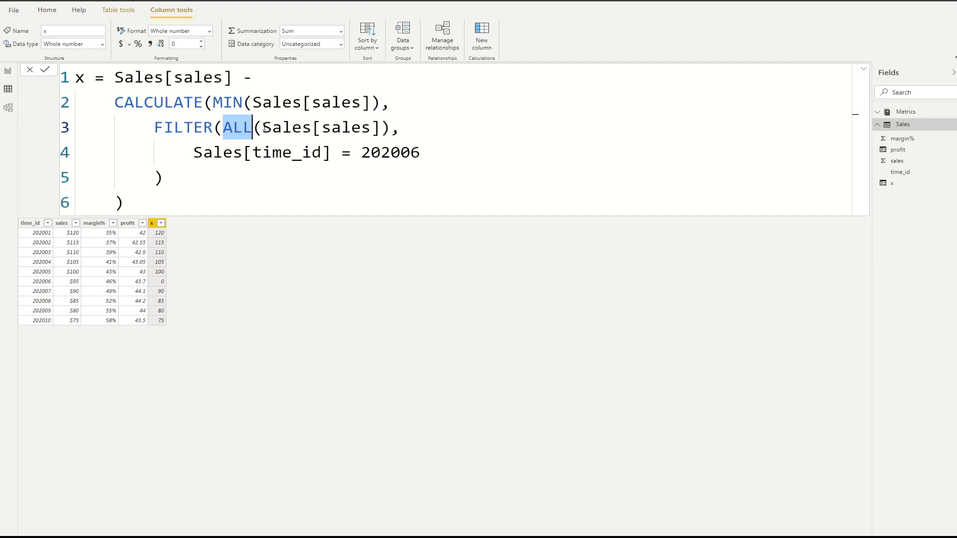
drag(263, 128, 382, 128)
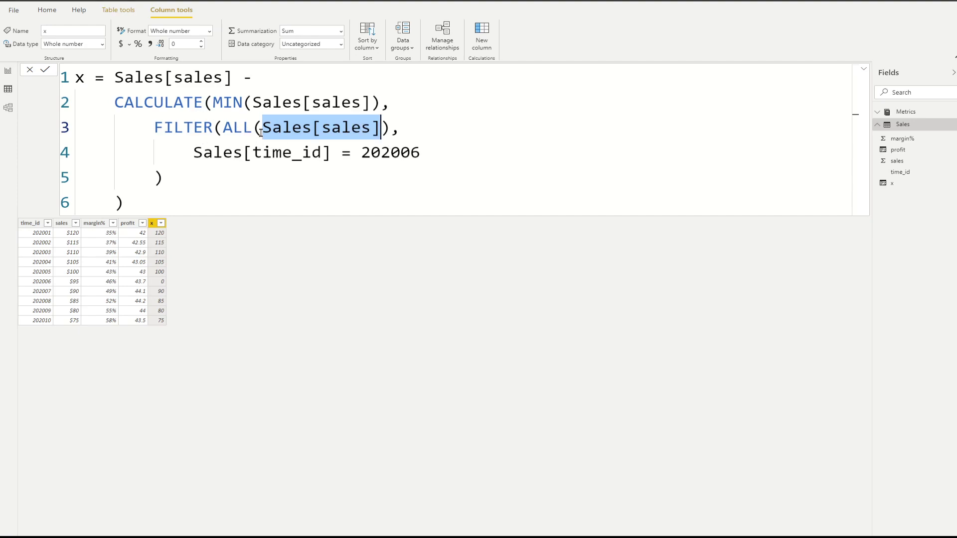
double_click(235, 129)
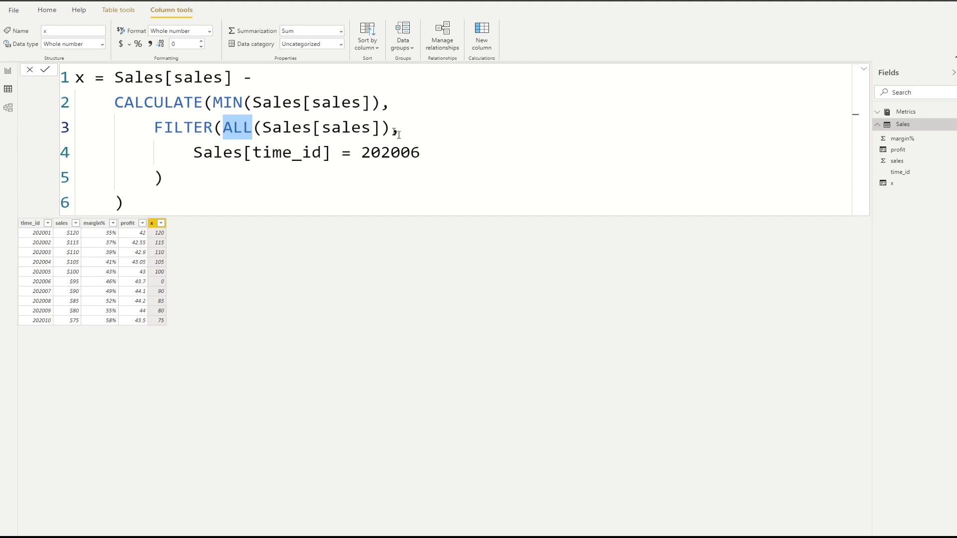
drag(389, 129, 223, 128)
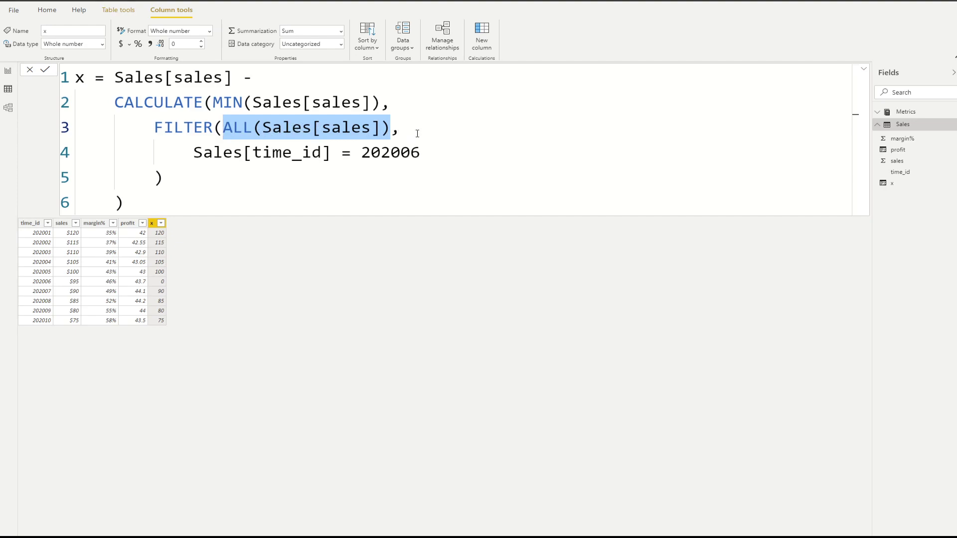
click(407, 132)
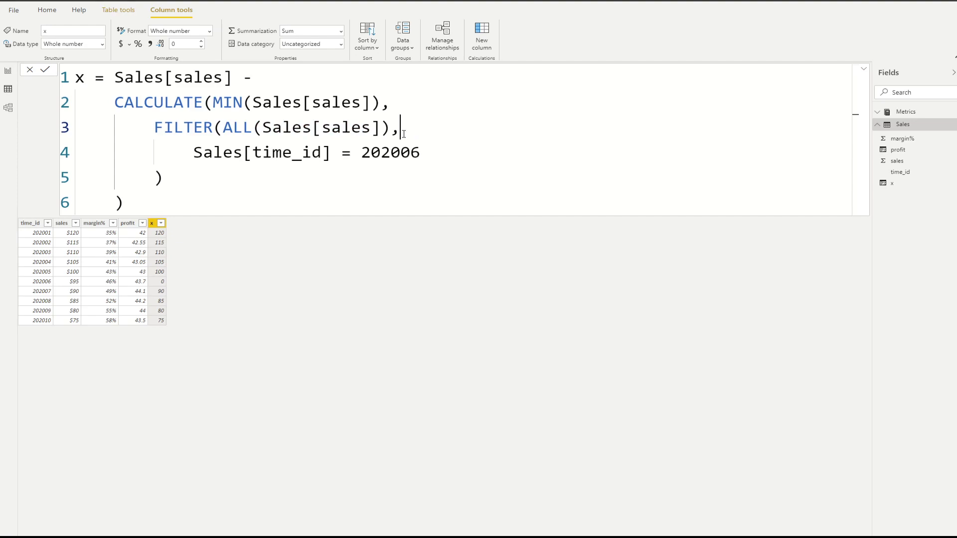
drag(426, 152, 207, 155)
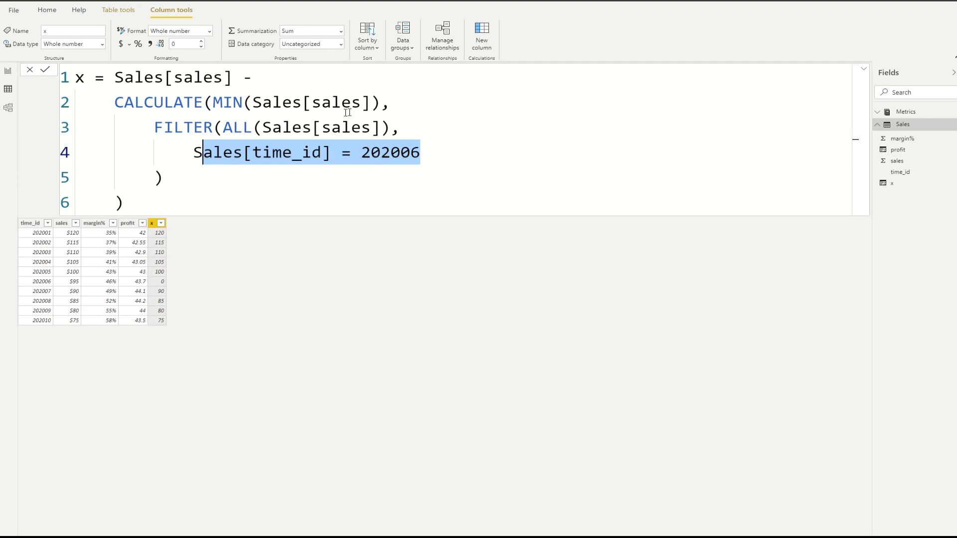
drag(382, 103, 217, 100)
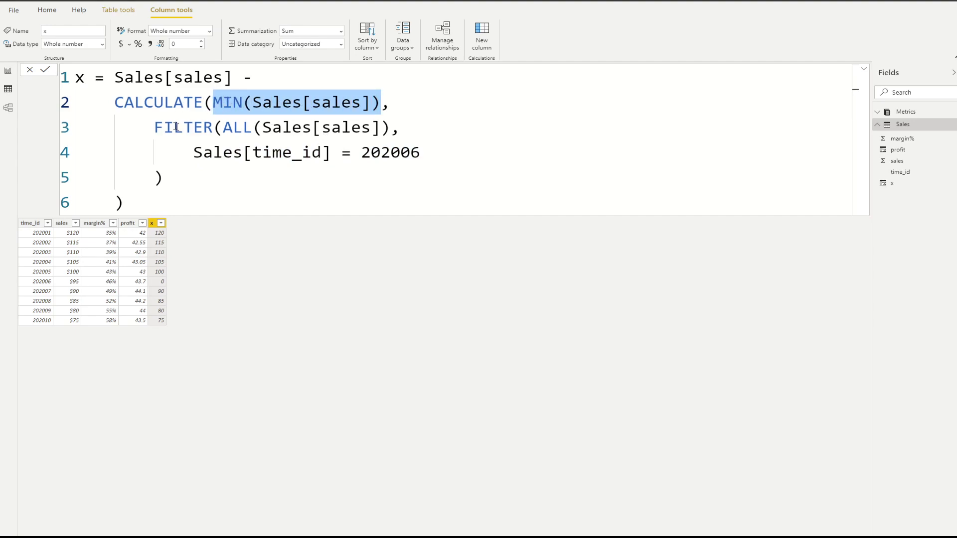
key(Home)
key(ctrl+shift+Right)
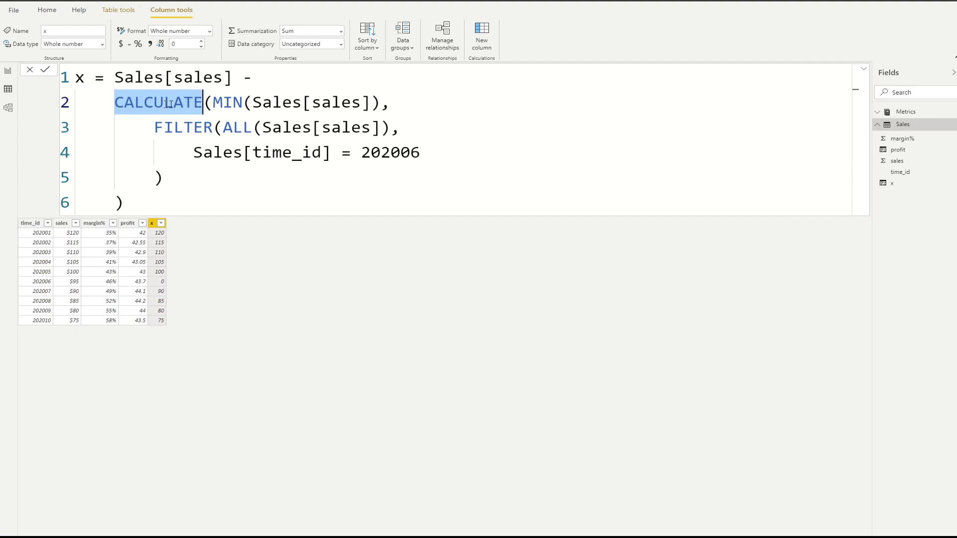
drag(432, 155, 190, 150)
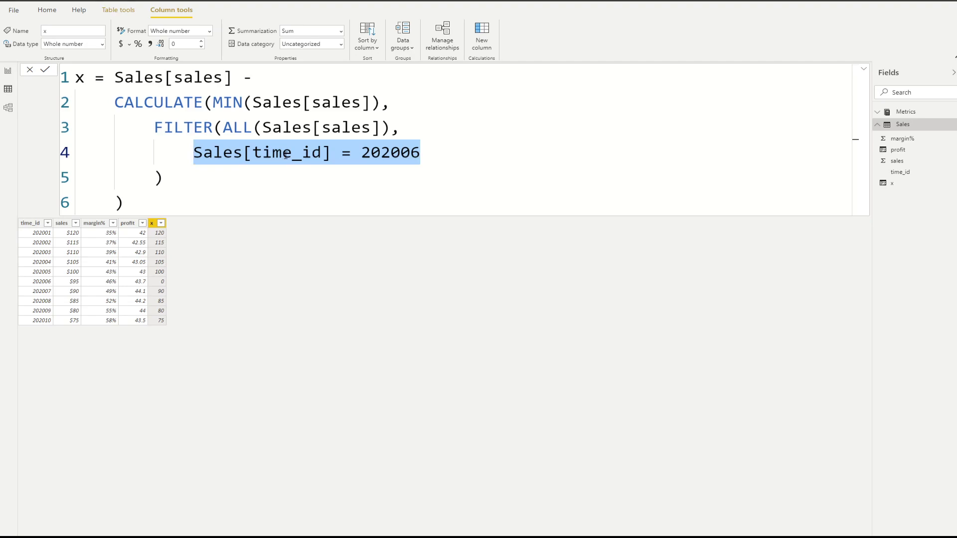
double_click(233, 102)
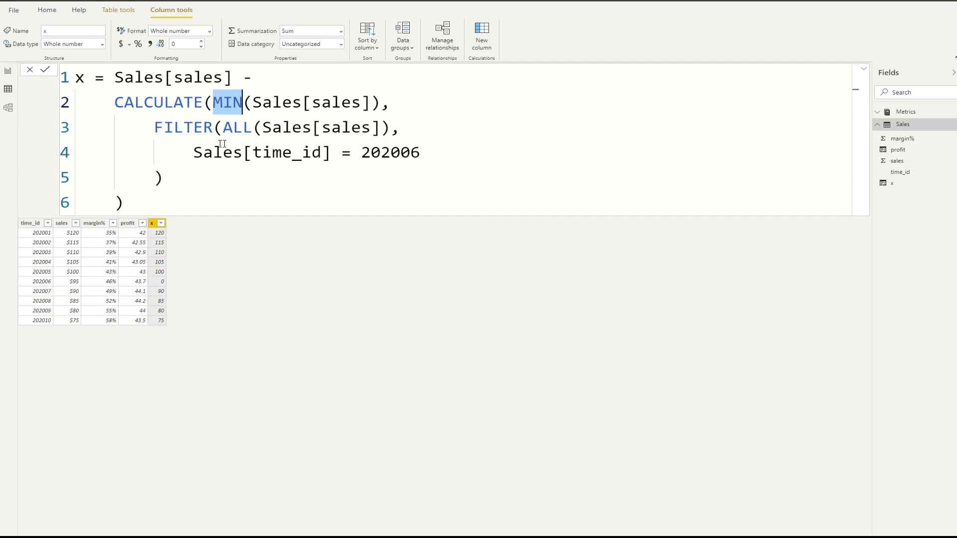
drag(154, 128, 409, 130)
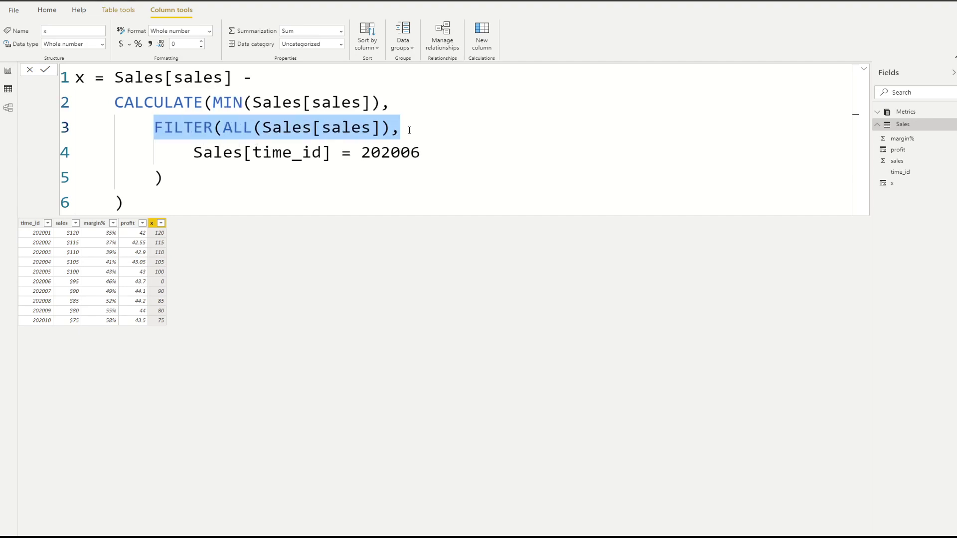
drag(372, 103, 253, 102)
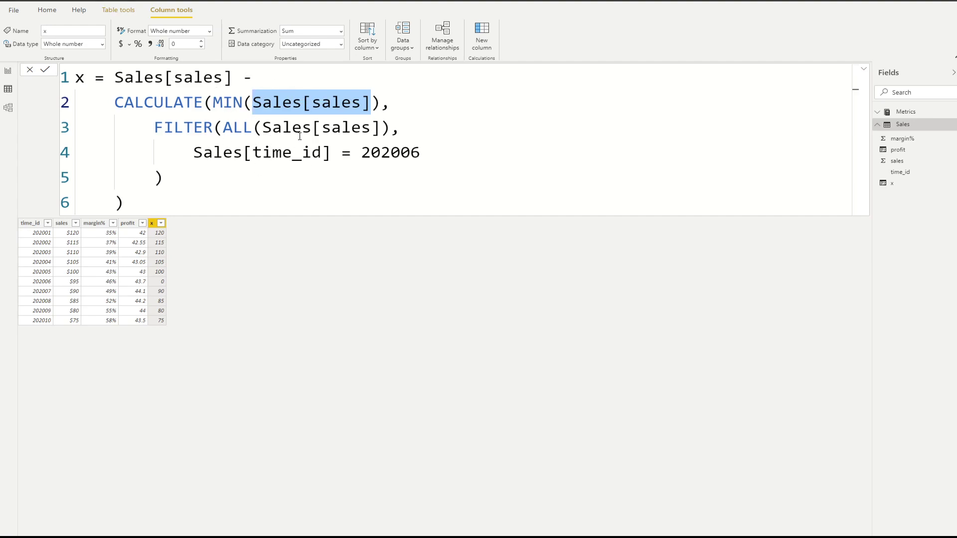
drag(185, 175, 119, 106)
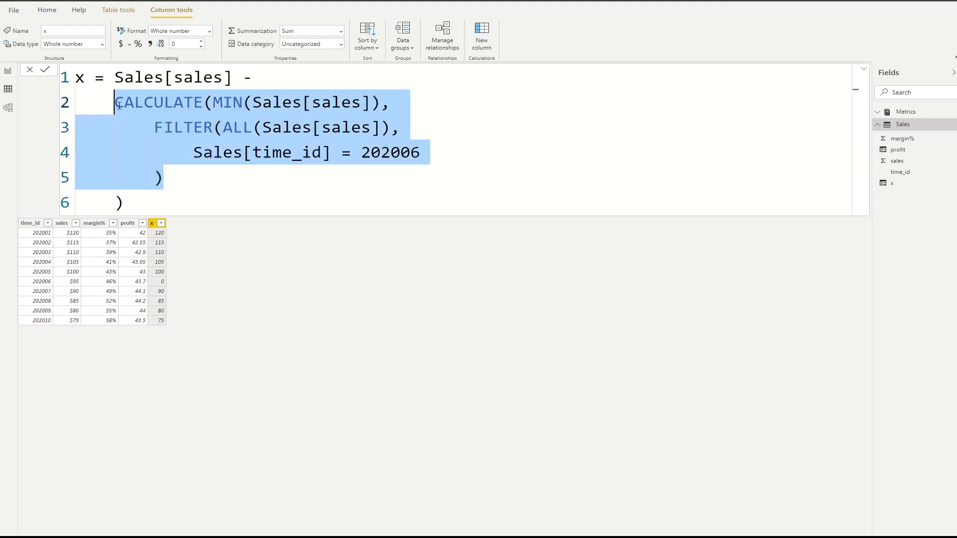
click(301, 127)
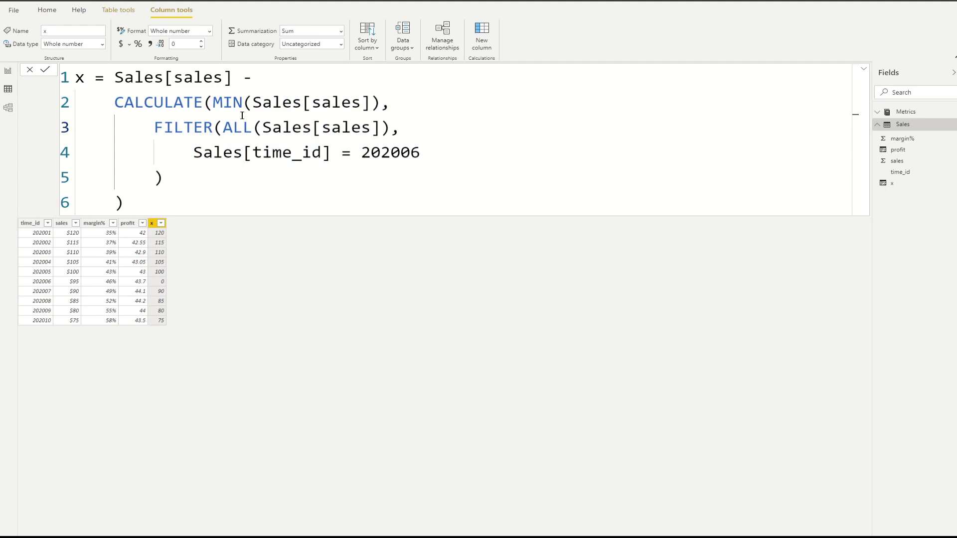
double_click(154, 104)
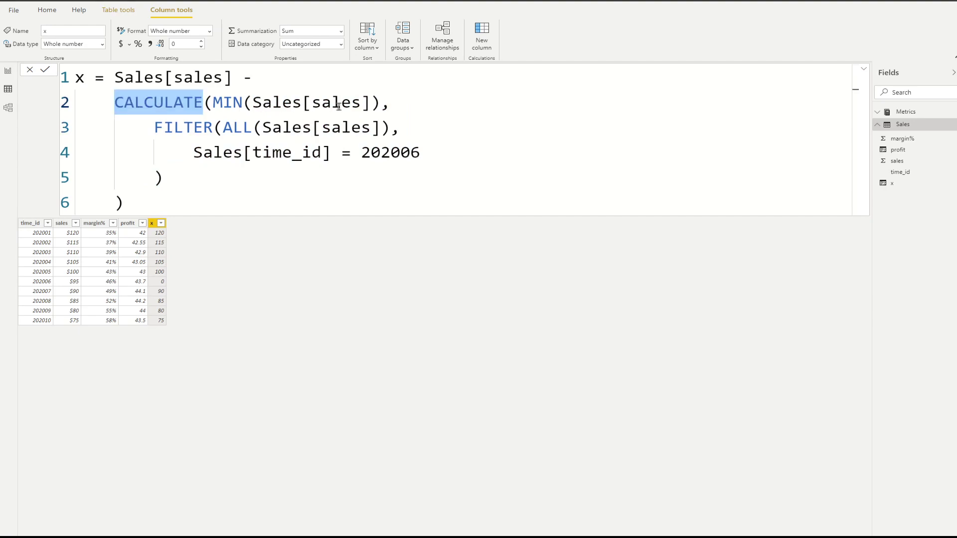
drag(381, 102, 234, 108)
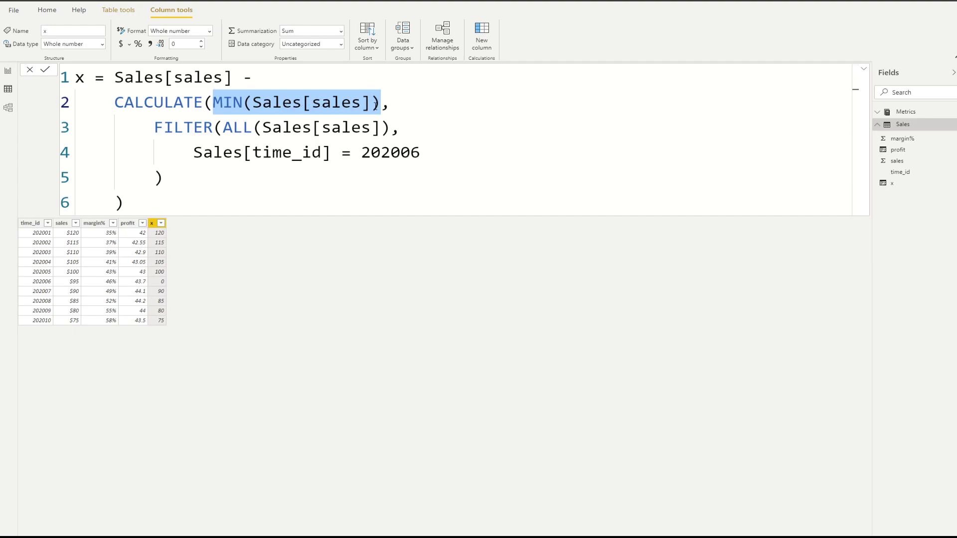
double_click(232, 105)
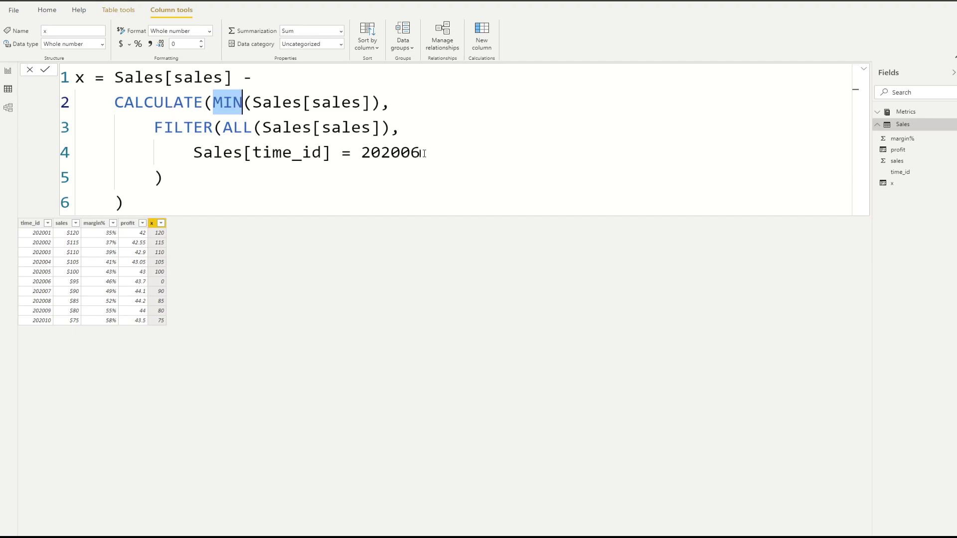
drag(421, 152, 195, 130)
key(shift+Left)
key(shift+Left)
key(shift+Left)
key(shift+Left)
key(shift+Left)
key(shift+Left)
key(shift+Left)
key(shift+Left)
key(shift+Left)
key(shift+Left)
key(shift+Left)
key(shift+Left)
key(shift+Left)
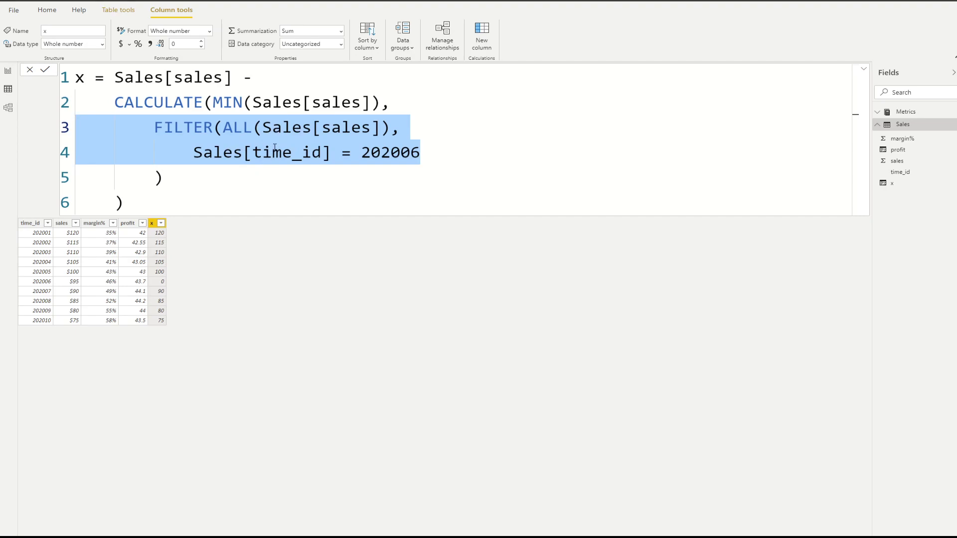
double_click(227, 102)
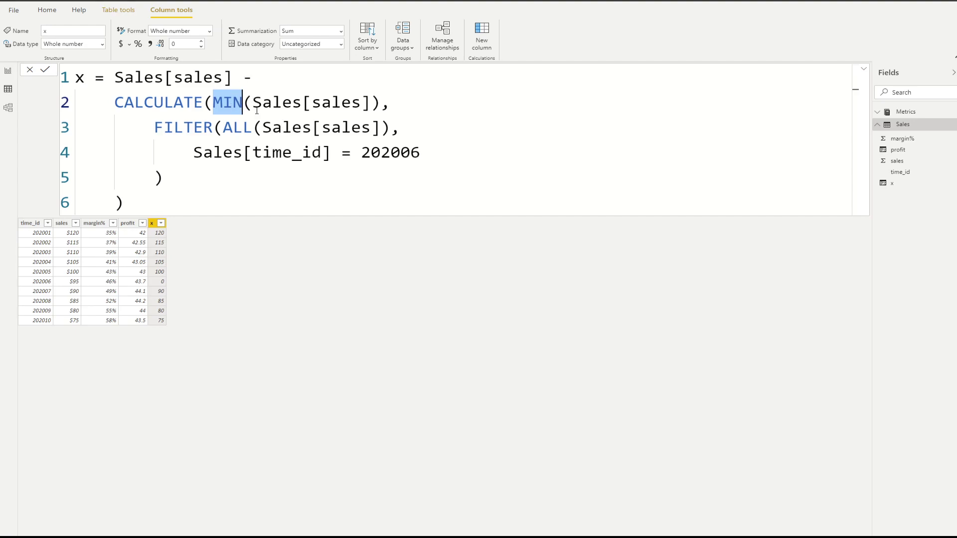
- Replace MIN with AVERAGE in x's formula and check the CALCULATE and FILTER brackets
text(av)
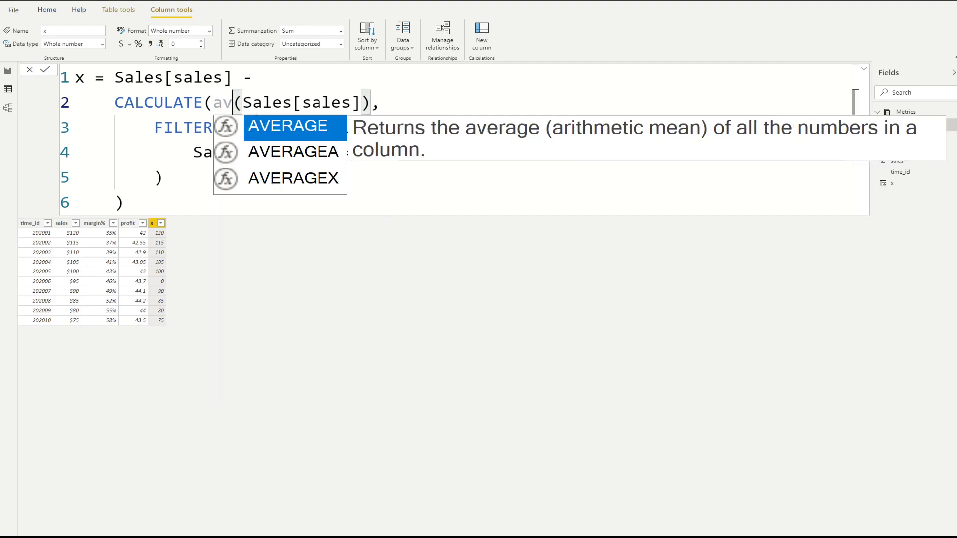
key(Tab)
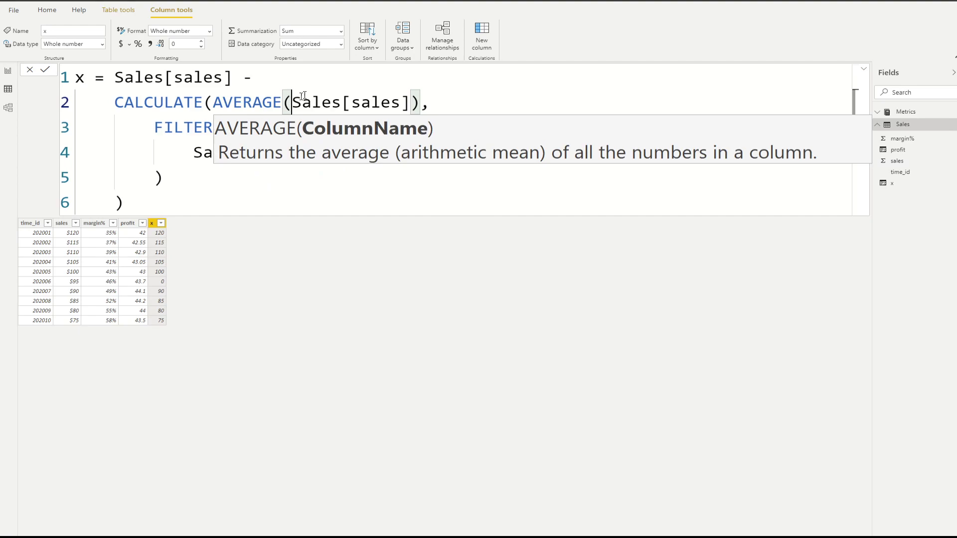
click(440, 107)
click(204, 185)
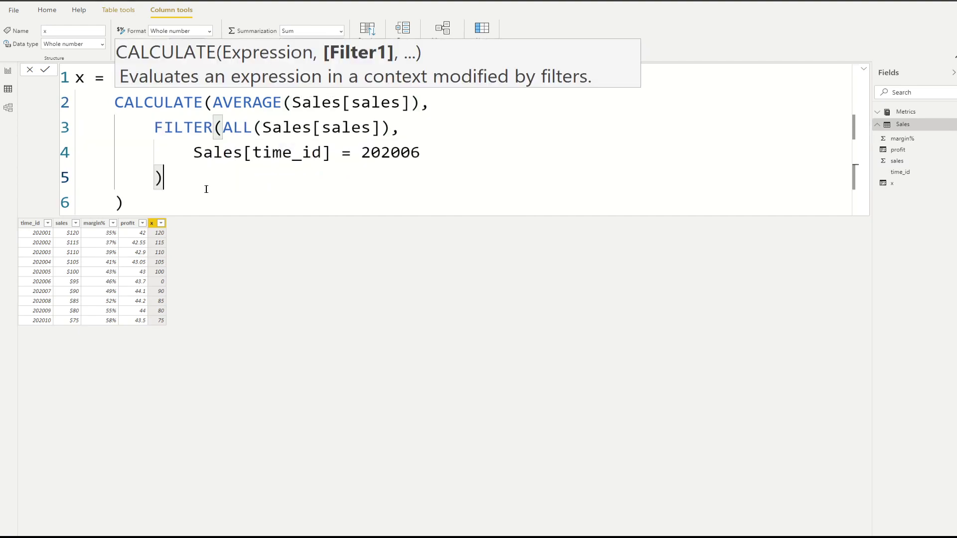
click(136, 202)
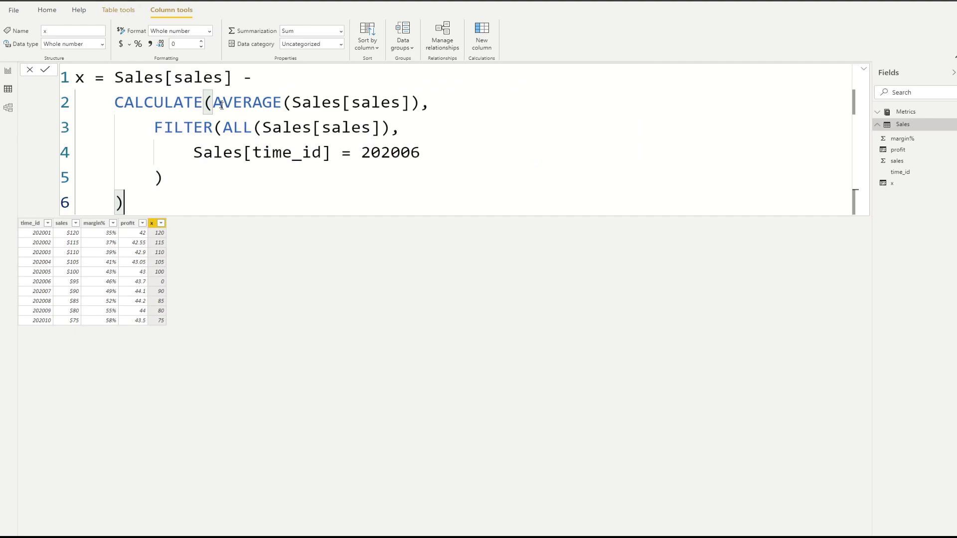
drag(154, 128, 196, 176)
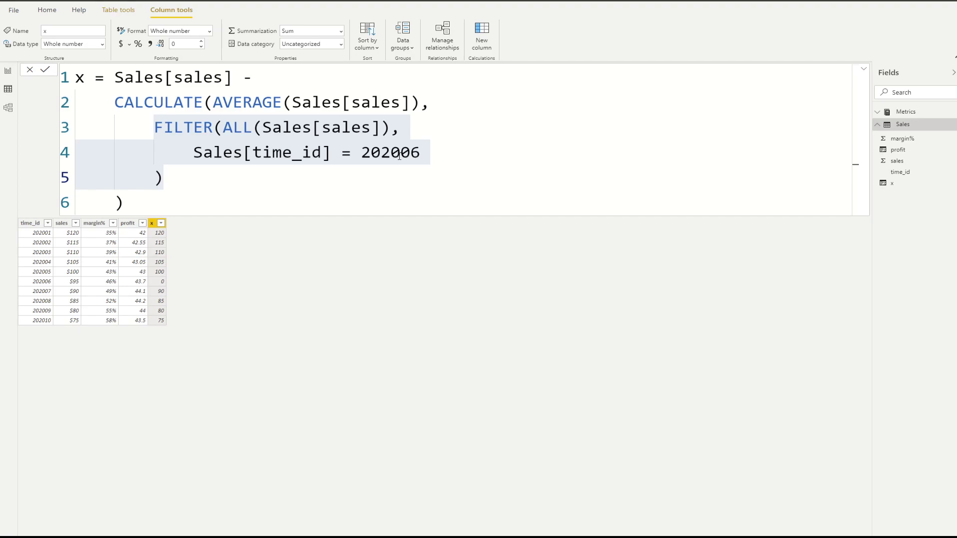
double_click(399, 156)
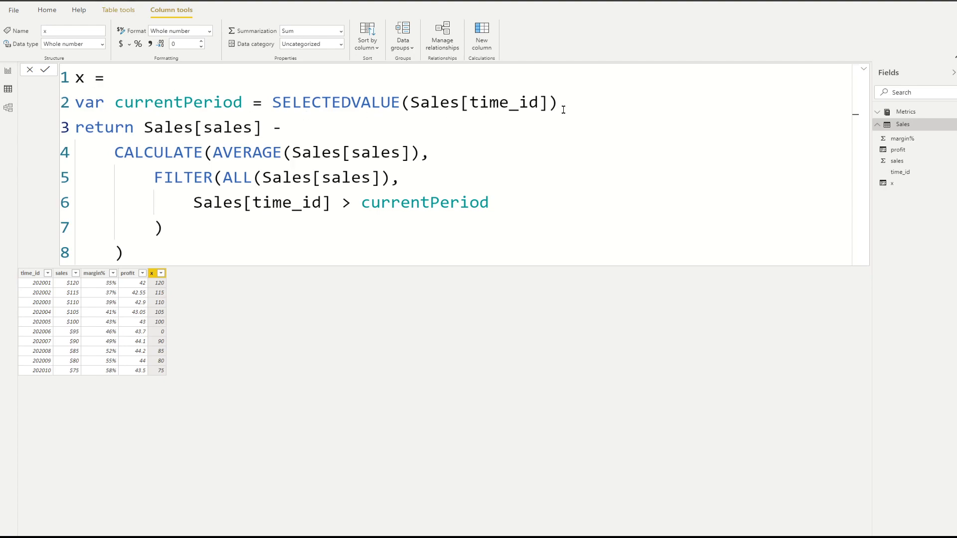
drag(560, 105, 65, 107)
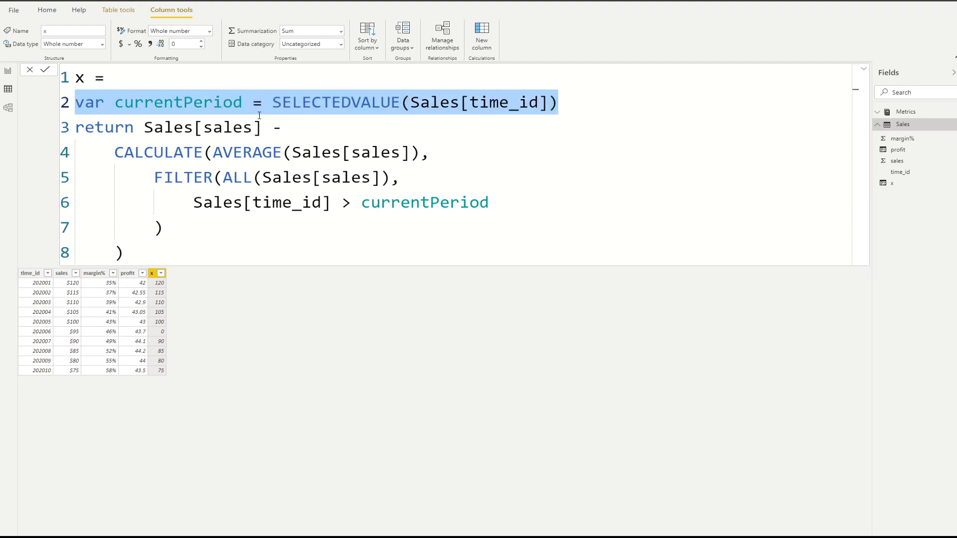
double_click(222, 106)
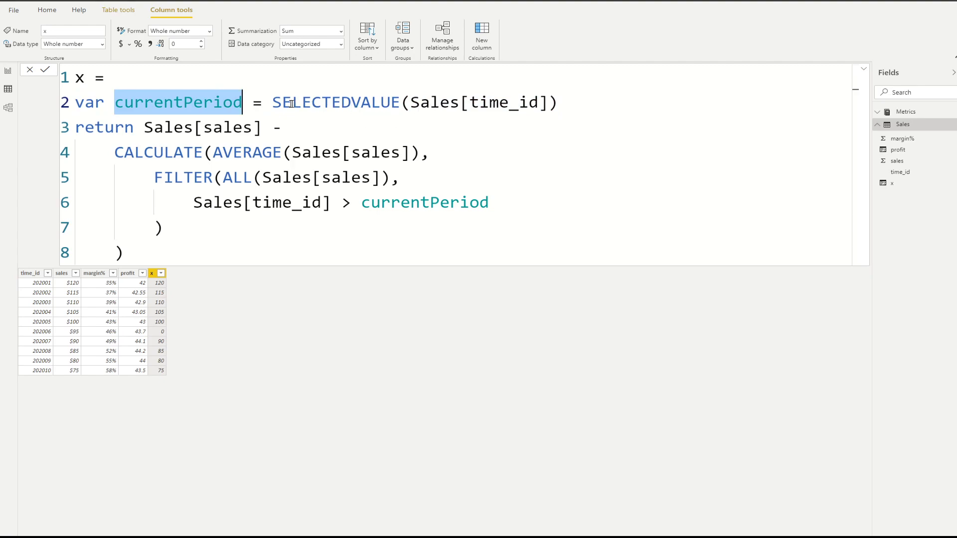
drag(273, 105, 562, 106)
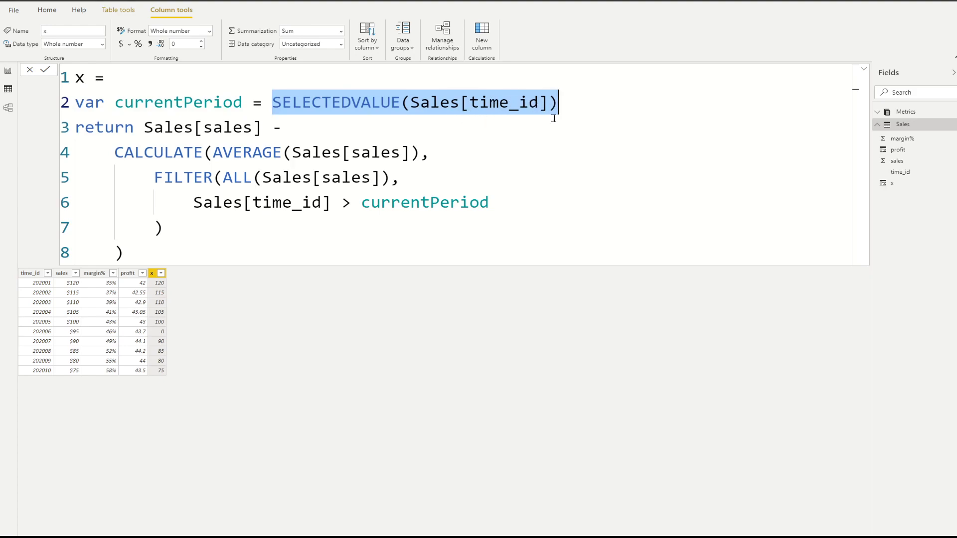
click(577, 105)
drag(577, 105, 272, 106)
double_click(203, 102)
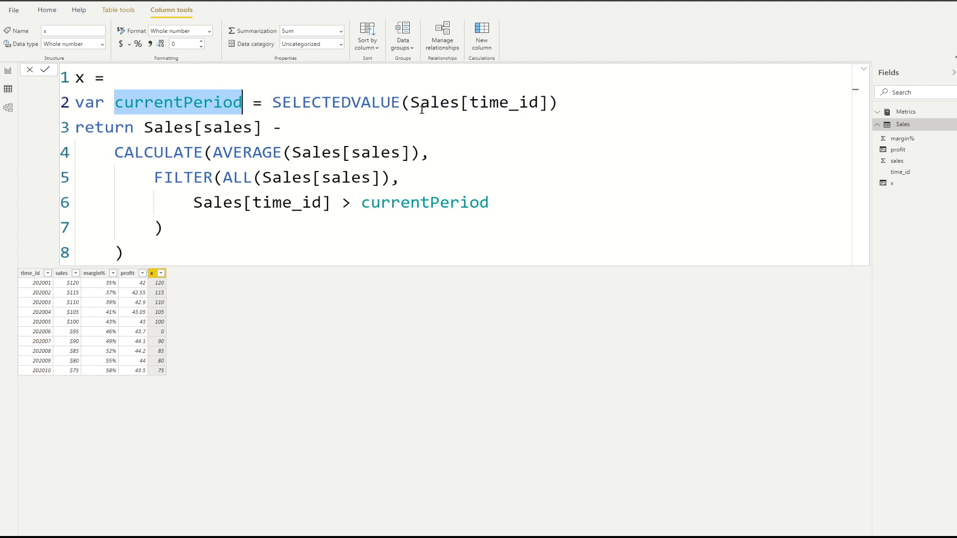
click(560, 102)
double_click(180, 105)
drag(269, 130, 146, 134)
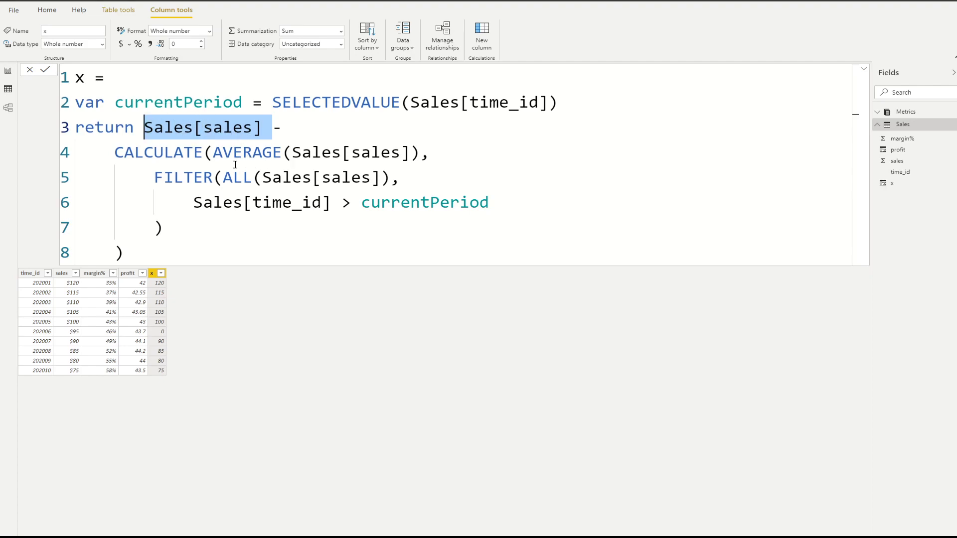
- Review the x formula's CALCULATE, AVERAGE(Sales[sales]) and FILTER(ALL(...)) parts
click(272, 128)
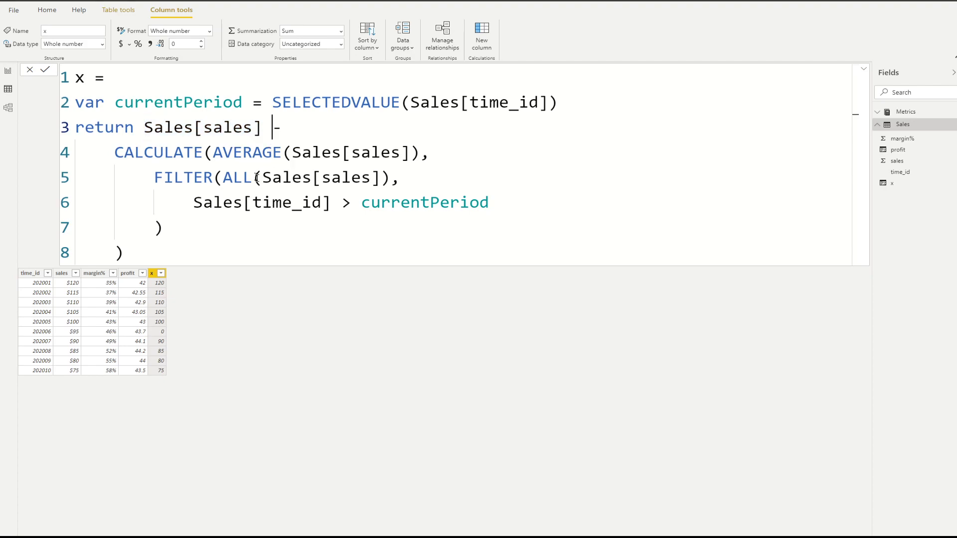
double_click(245, 154)
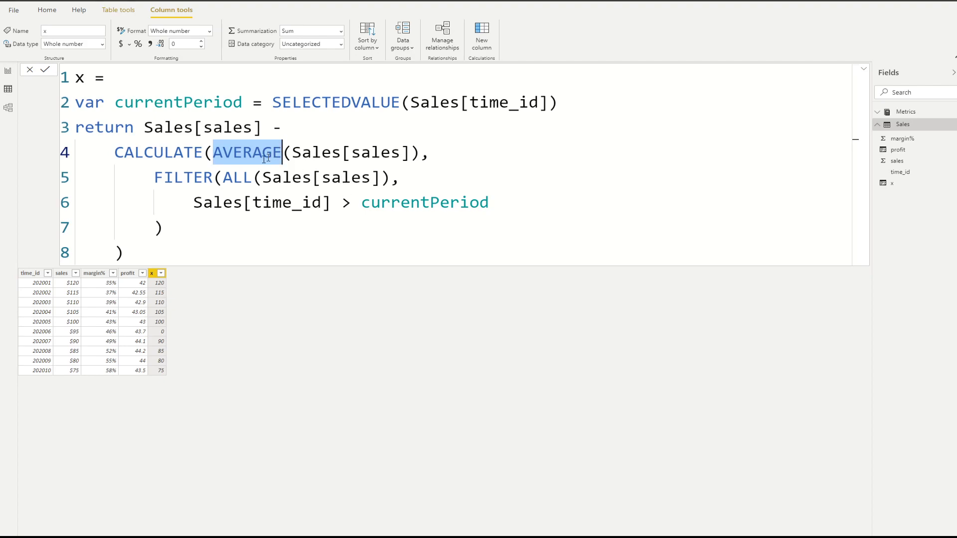
double_click(170, 153)
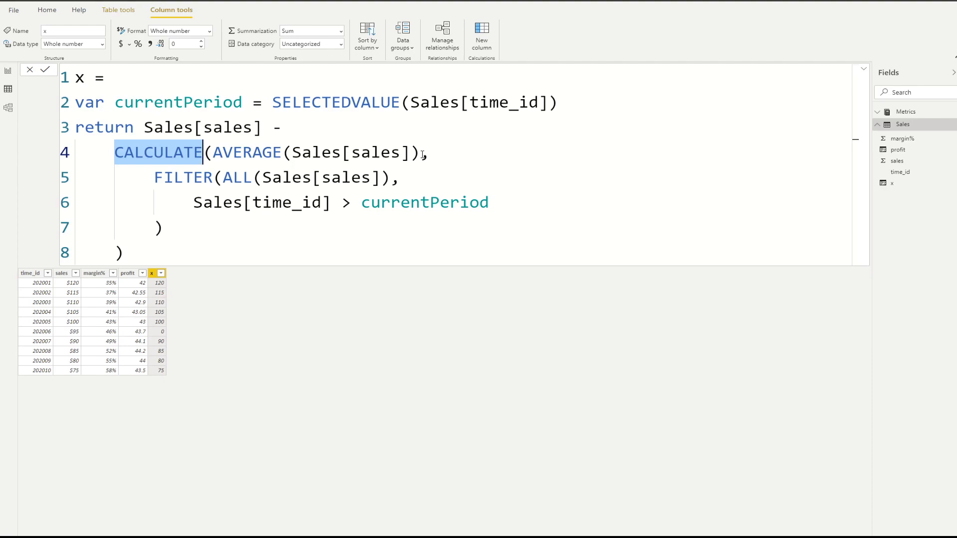
drag(423, 155, 213, 154)
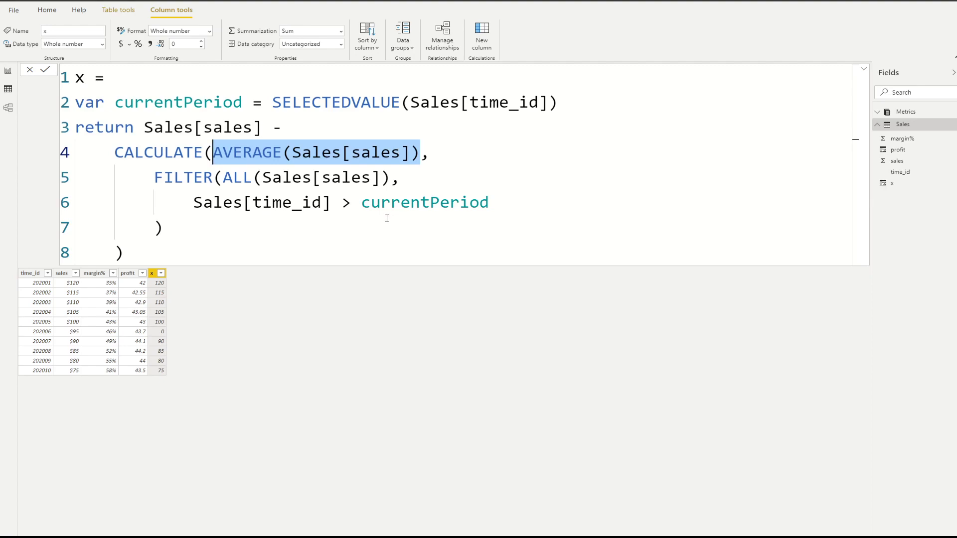
drag(155, 178, 197, 227)
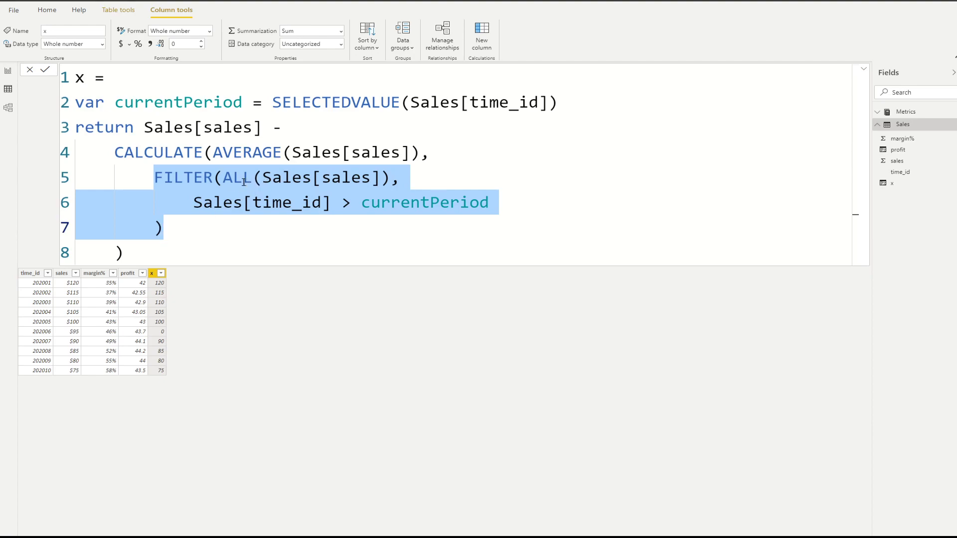
drag(391, 179, 225, 181)
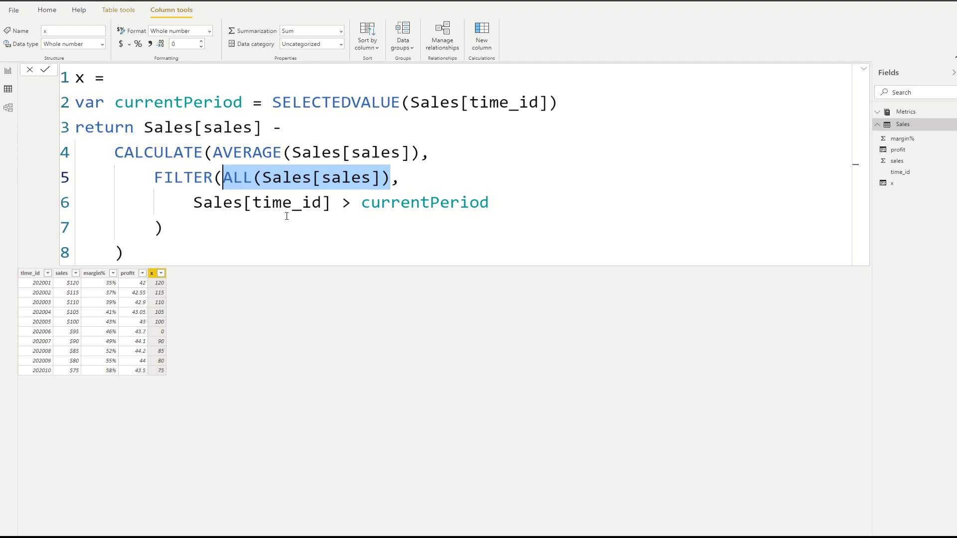
- Verify the condition Sales[time_id] > currentPeriod and commit the x column formula
drag(492, 202, 197, 205)
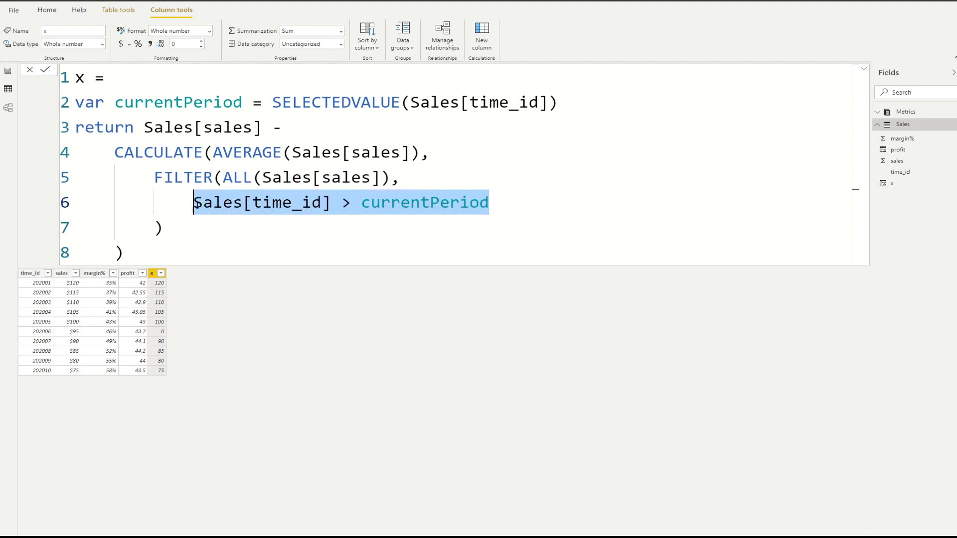
click(334, 203)
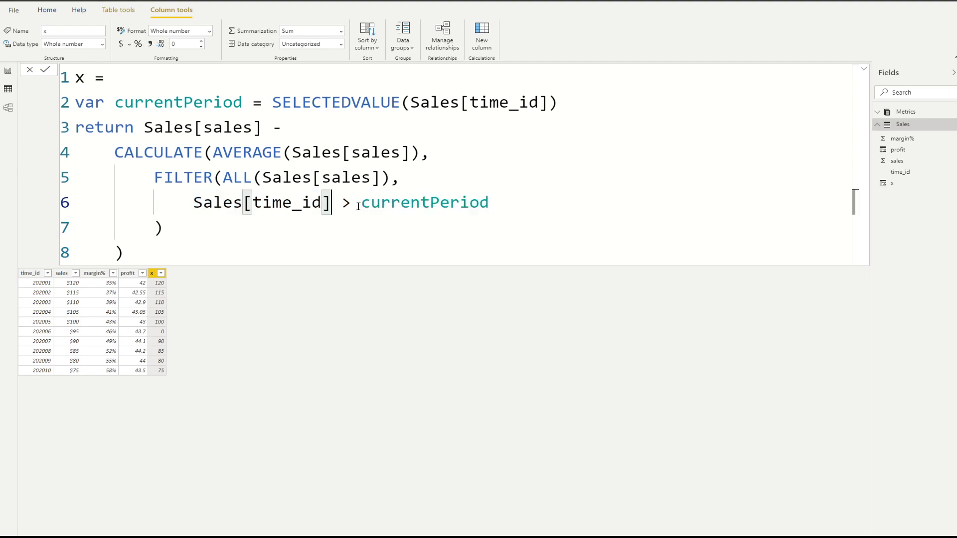
double_click(424, 205)
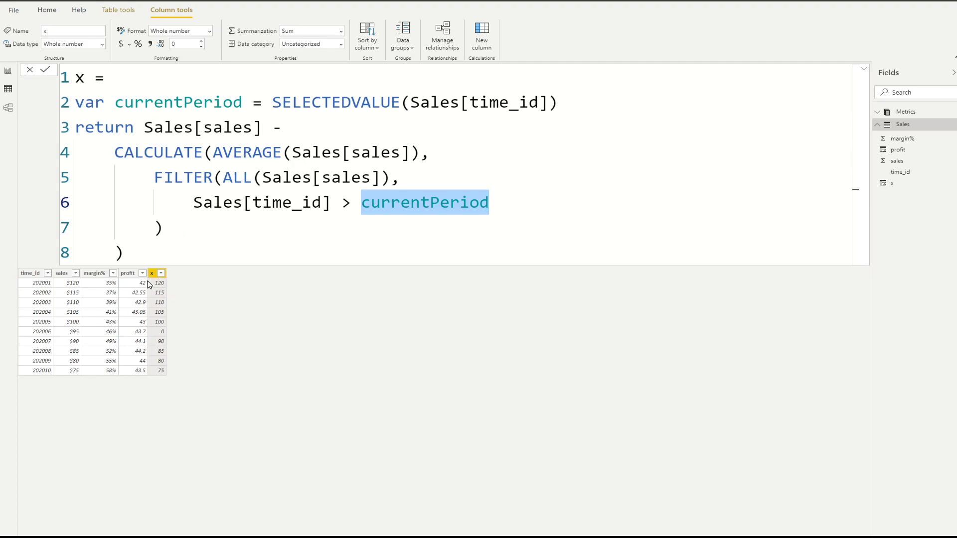
click(127, 253)
key(Return)
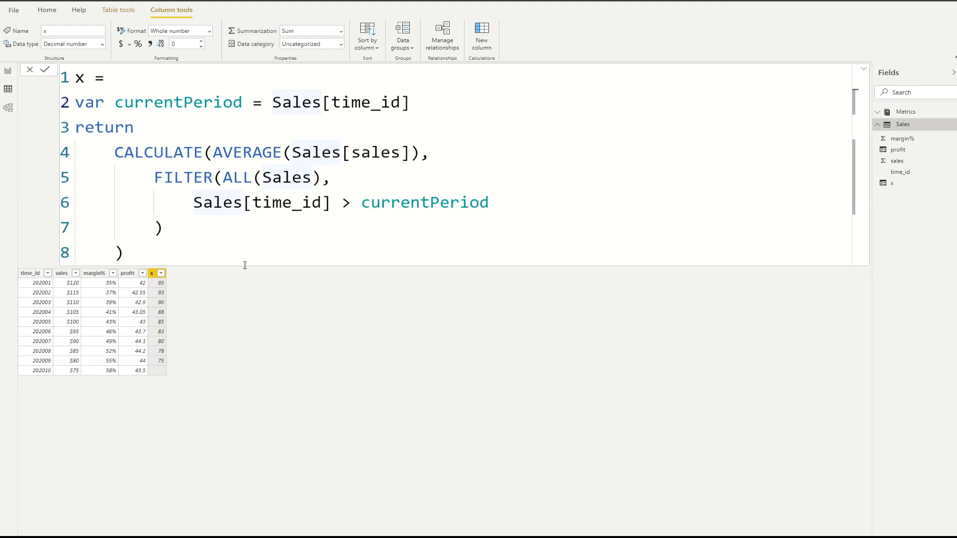
- Highlight the x = line and its currentPeriod variable definition in the formula bar
drag(123, 82, 74, 78)
drag(428, 104, 72, 107)
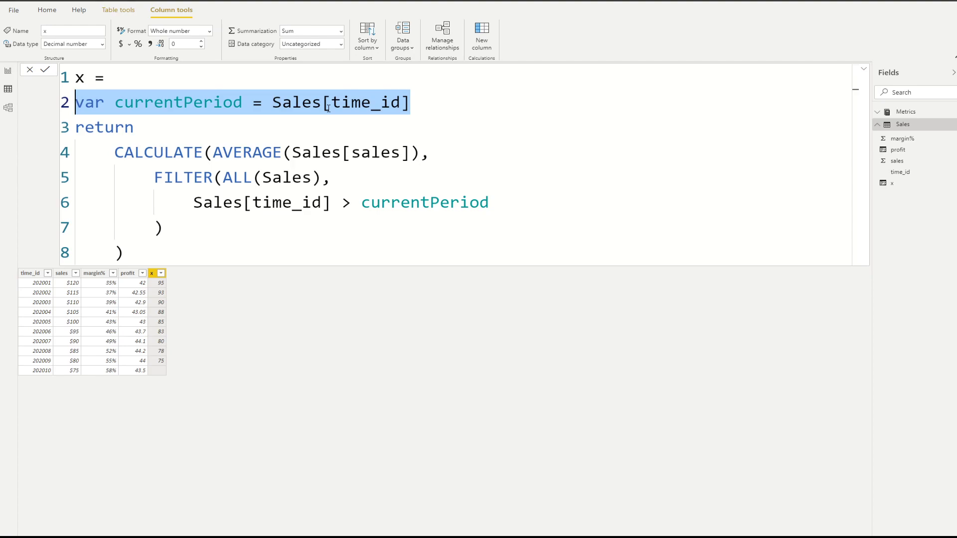
click(417, 104)
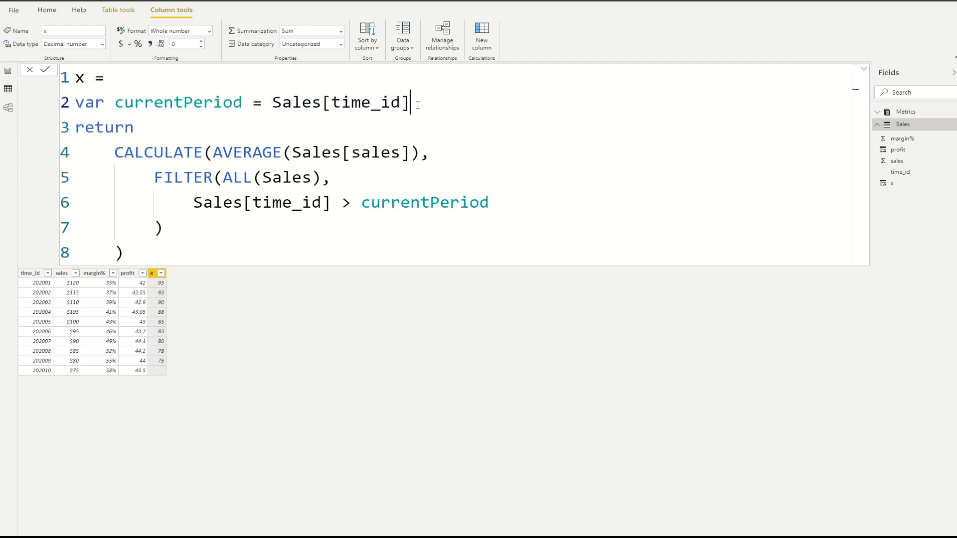
drag(417, 103, 273, 105)
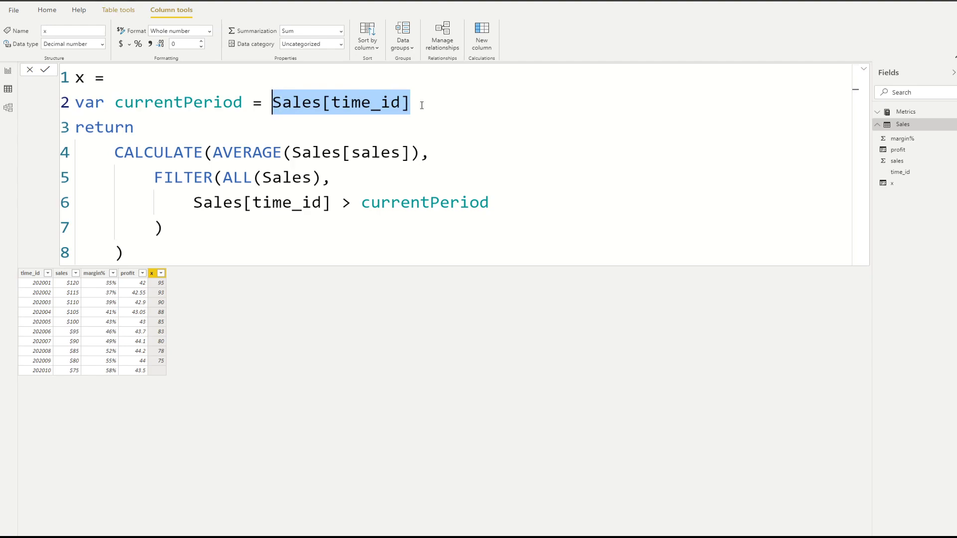
click(207, 99)
double_click(208, 100)
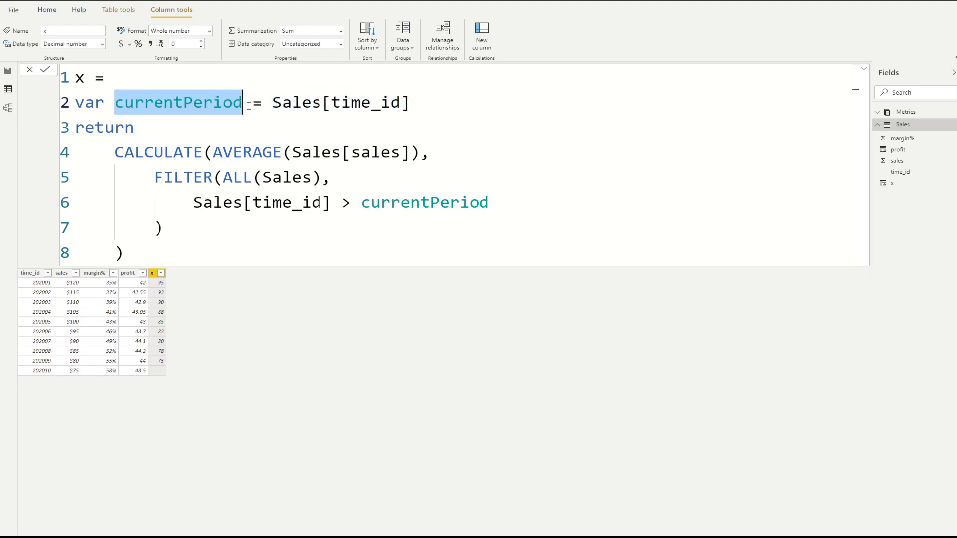
click(421, 105)
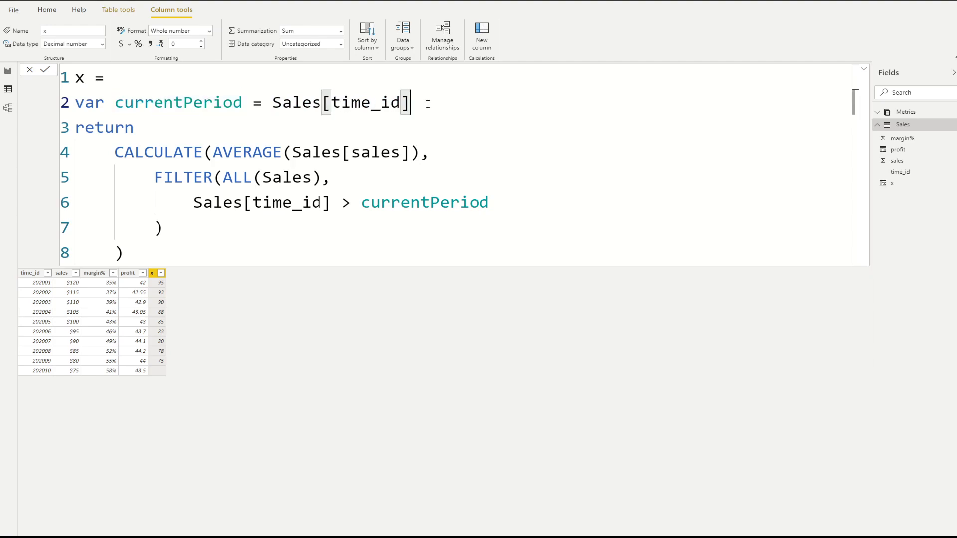
drag(408, 104, 273, 104)
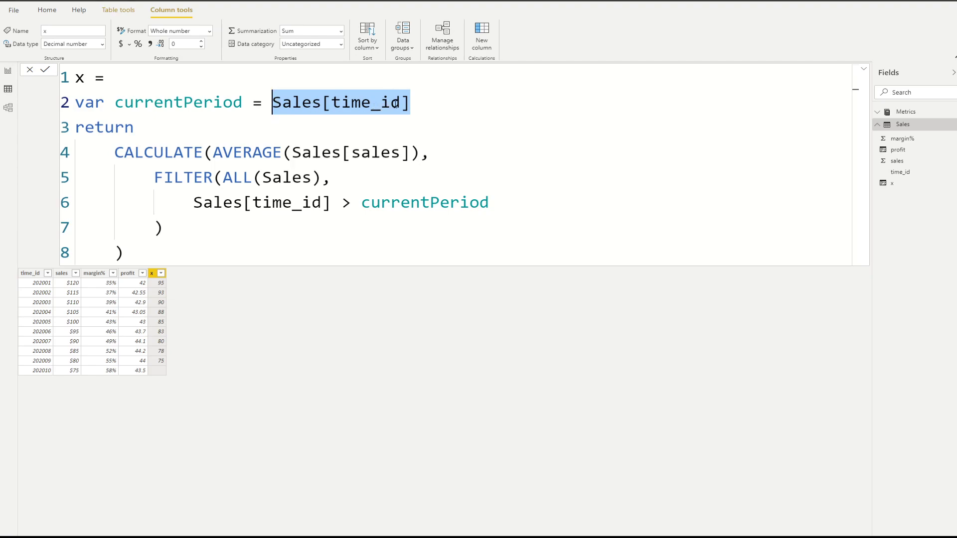
double_click(197, 108)
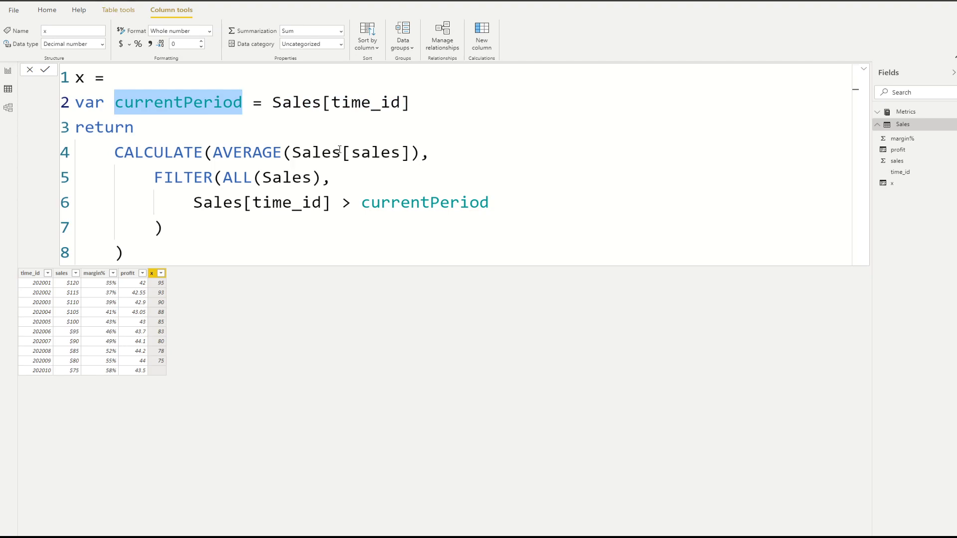
drag(422, 106, 75, 108)
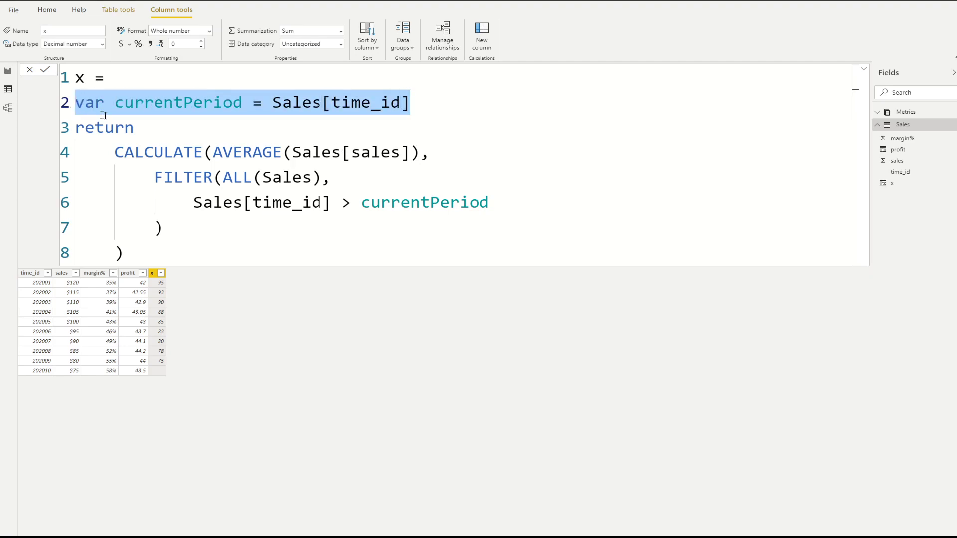
double_click(202, 107)
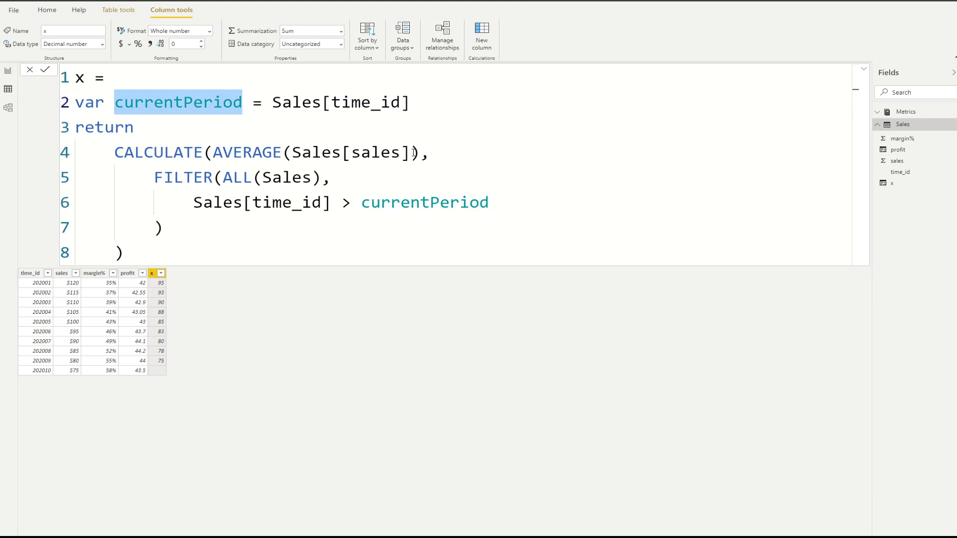
click(213, 152)
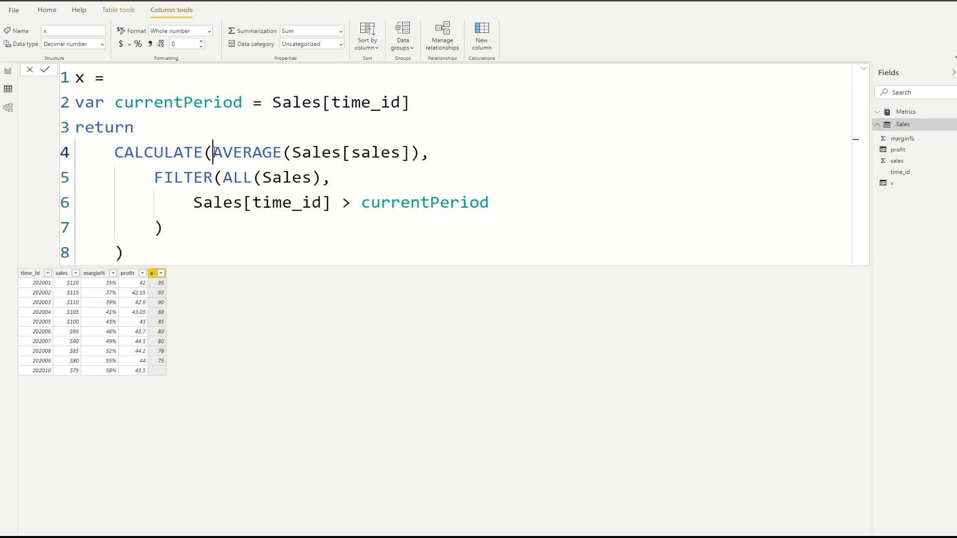
drag(214, 152, 421, 154)
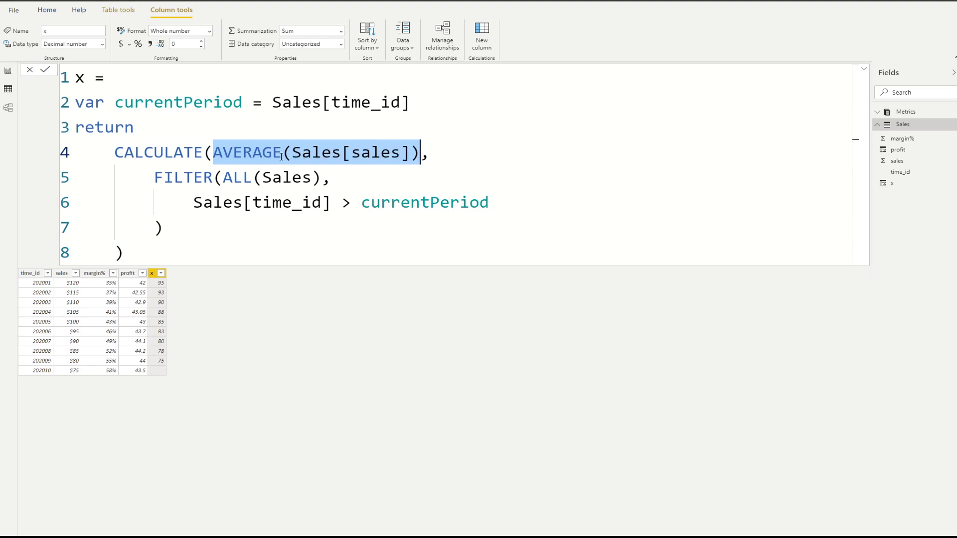
double_click(184, 175)
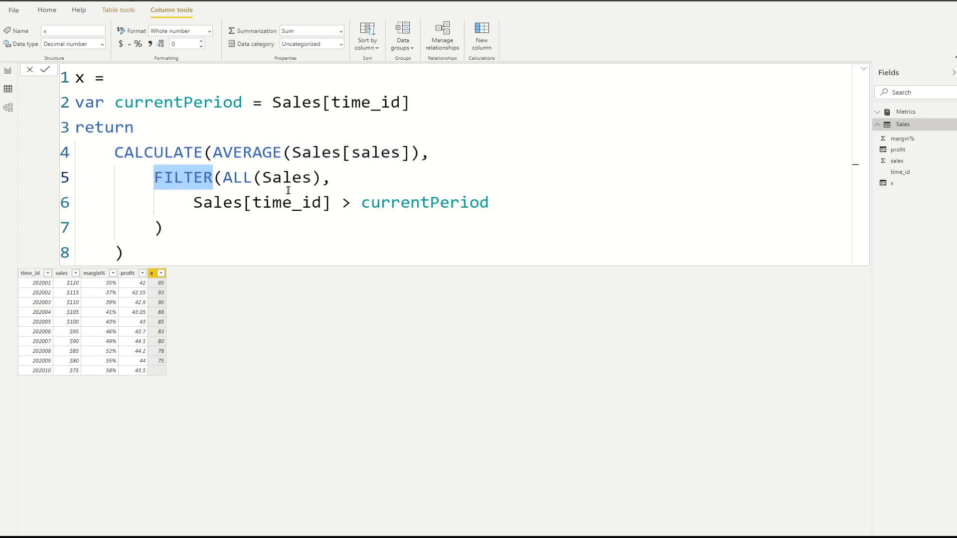
drag(322, 177, 226, 179)
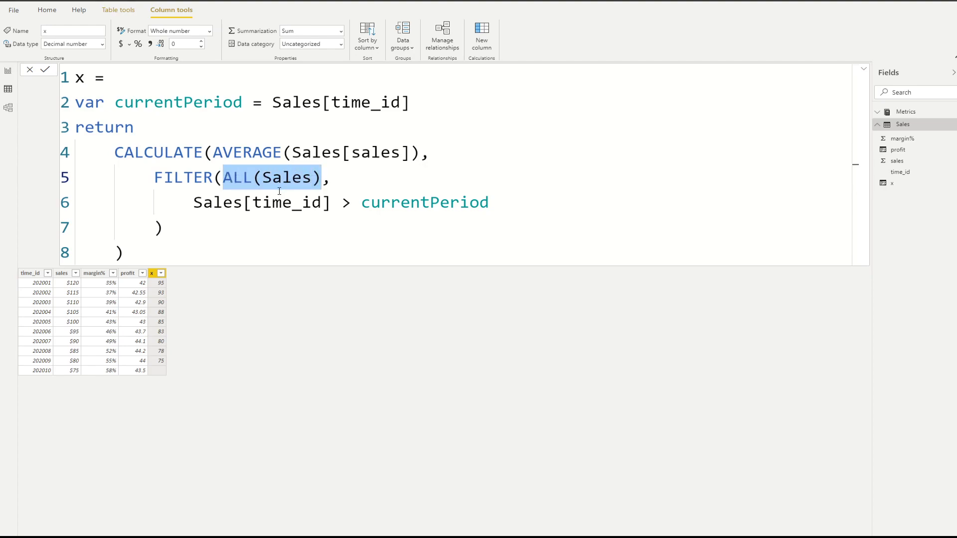
drag(223, 179, 322, 179)
double_click(242, 178)
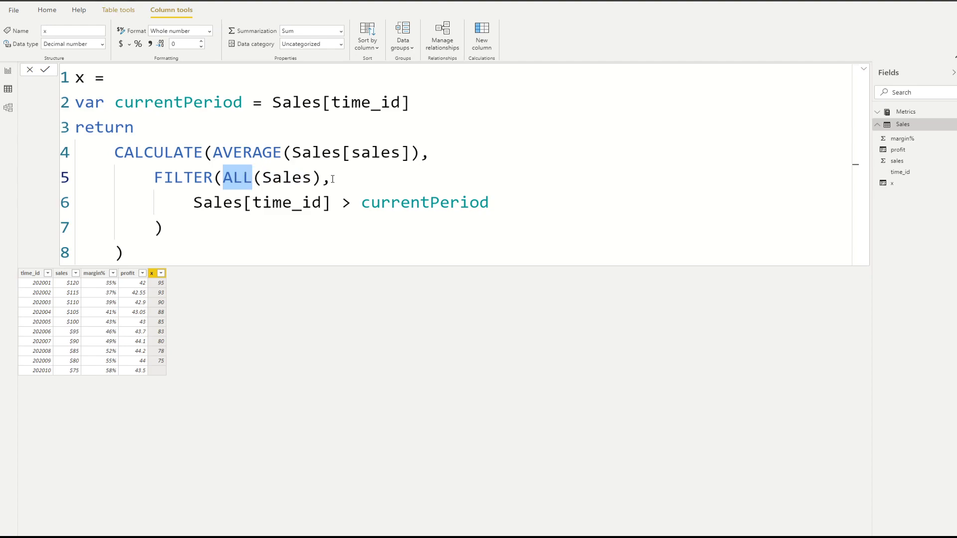
double_click(267, 178)
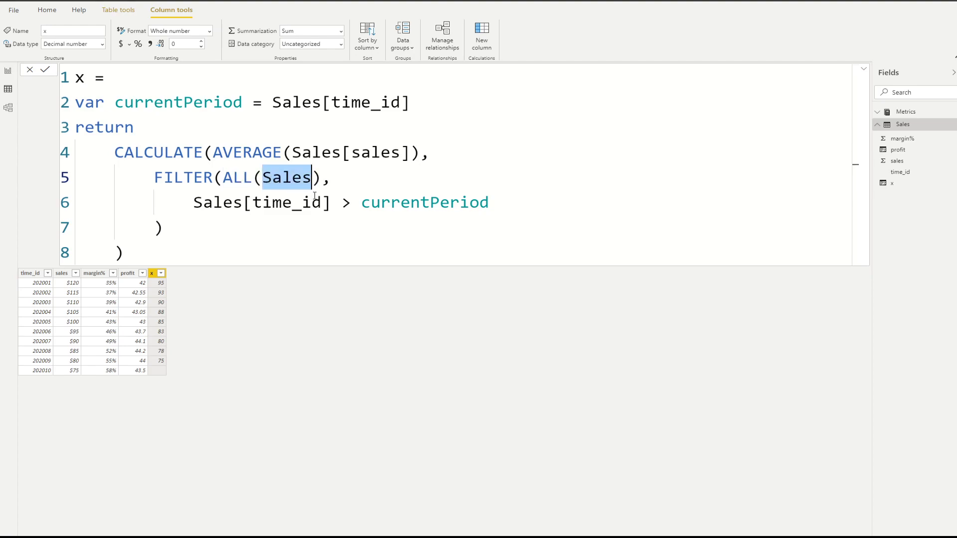
drag(322, 178, 223, 177)
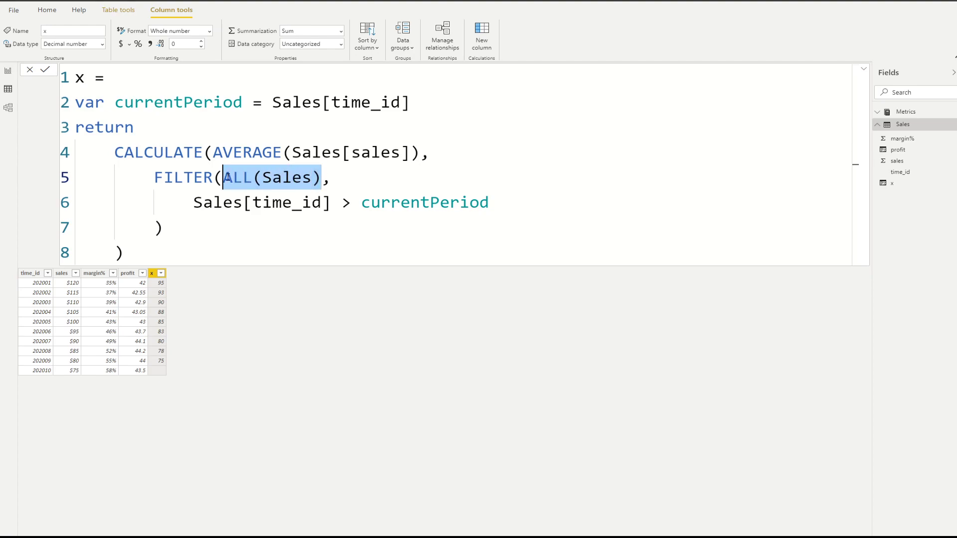
click(335, 206)
drag(335, 205, 196, 206)
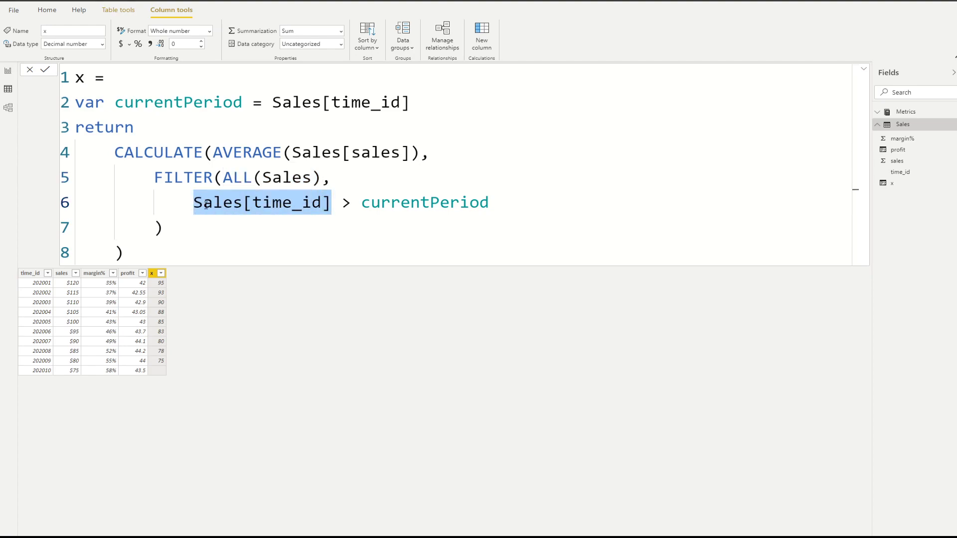